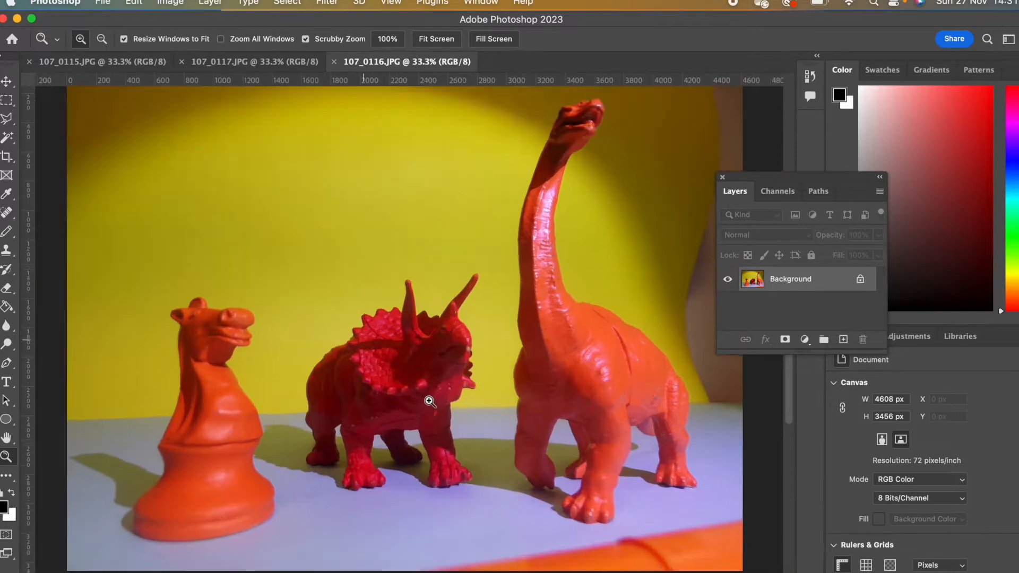
Crop 107_0116.JPG to a rectangular selection of about 4274 by 3309 px, trimming the outer edges around the three figures
{"action": "left_click", "coordinate": [427, 404]}
{"action": "left_click", "coordinate": [429, 402]}
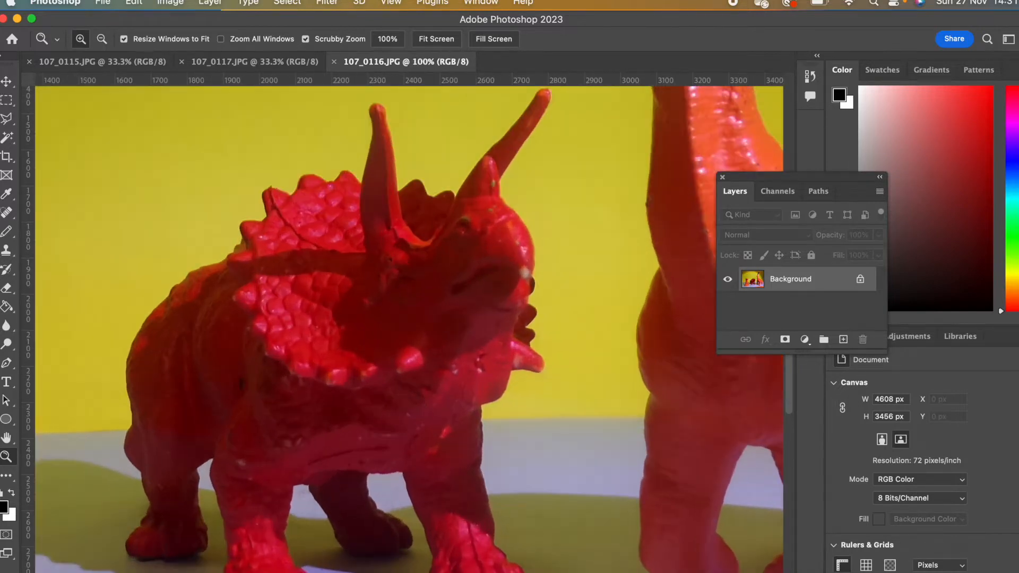
{"action": "double_click", "coordinate": [7, 439]}
{"action": "left_click", "coordinate": [7, 100]}
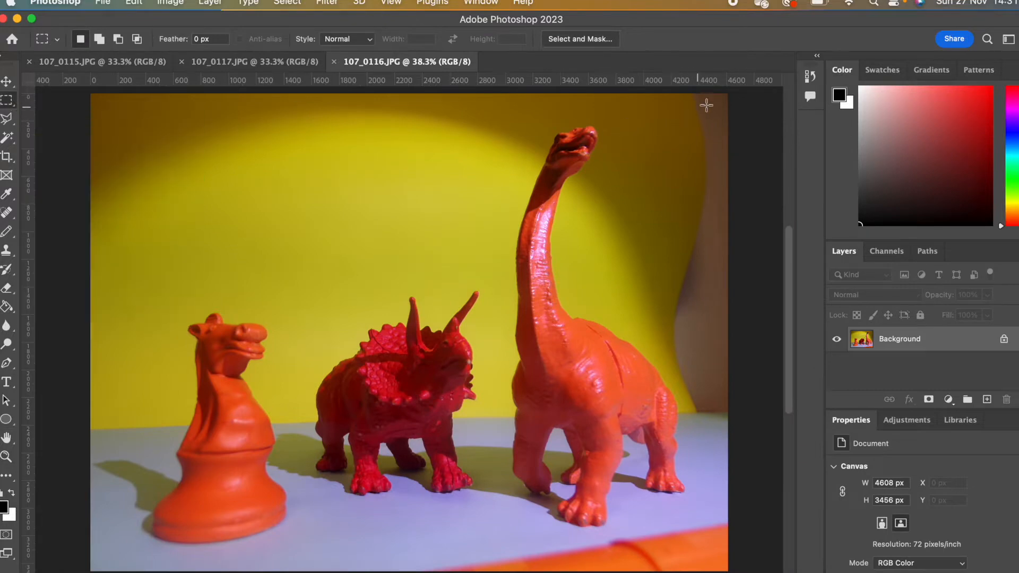
{"action": "left_click_drag", "start_coordinate": [595, 268], "coordinate": [114, 423]}
{"action": "scroll", "coordinate": [484, 378], "scroll_direction": "up", "scroll_amount": 5}
{"action": "scroll", "coordinate": [484, 378], "scroll_direction": "down", "scroll_amount": 1}
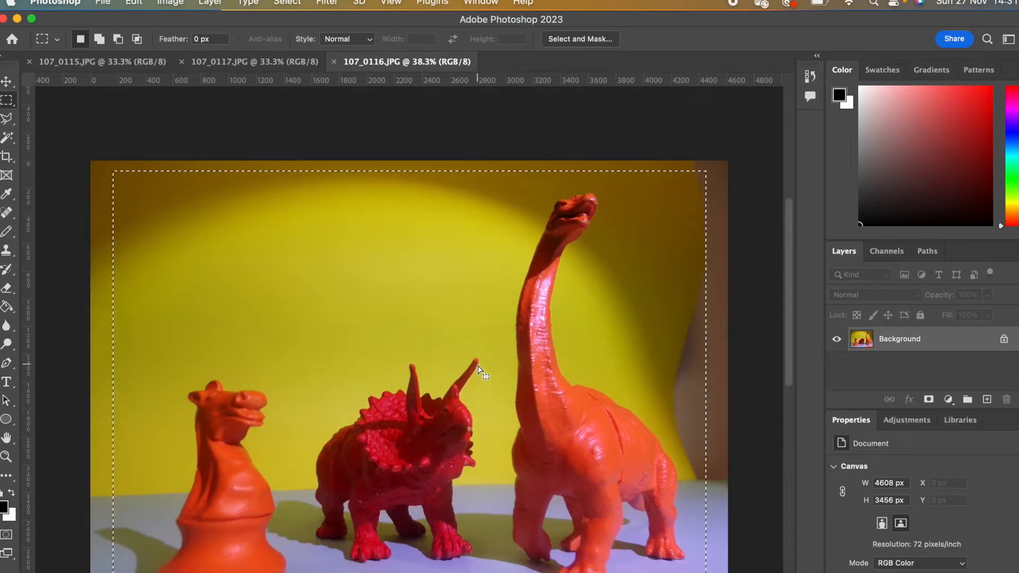
{"action": "left_click_drag", "start_coordinate": [112, 161], "coordinate": [702, 325]}
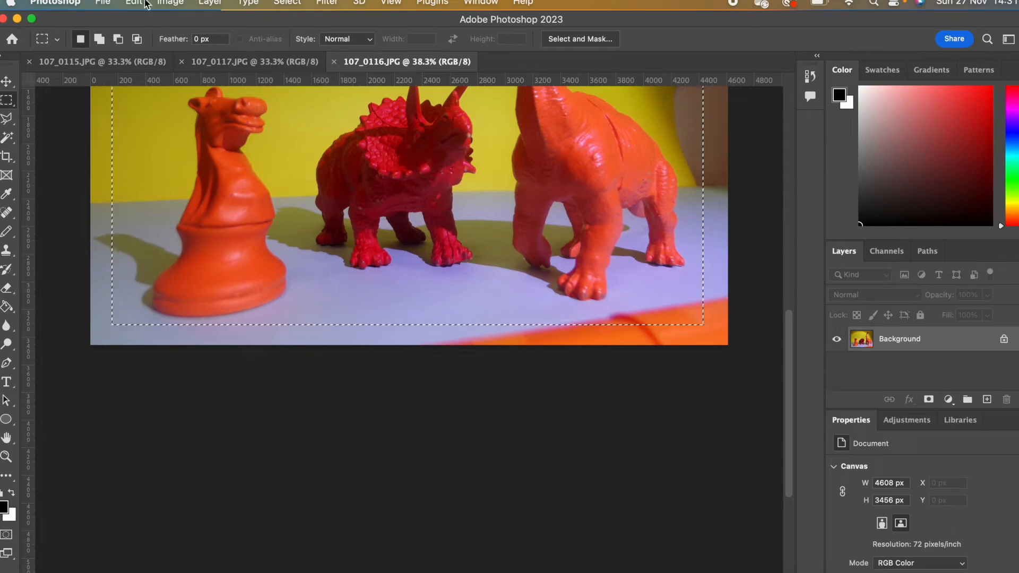
{"action": "left_click", "coordinate": [170, 2]}
{"action": "left_click", "coordinate": [196, 149]}
{"action": "double_click", "coordinate": [18, 444]}
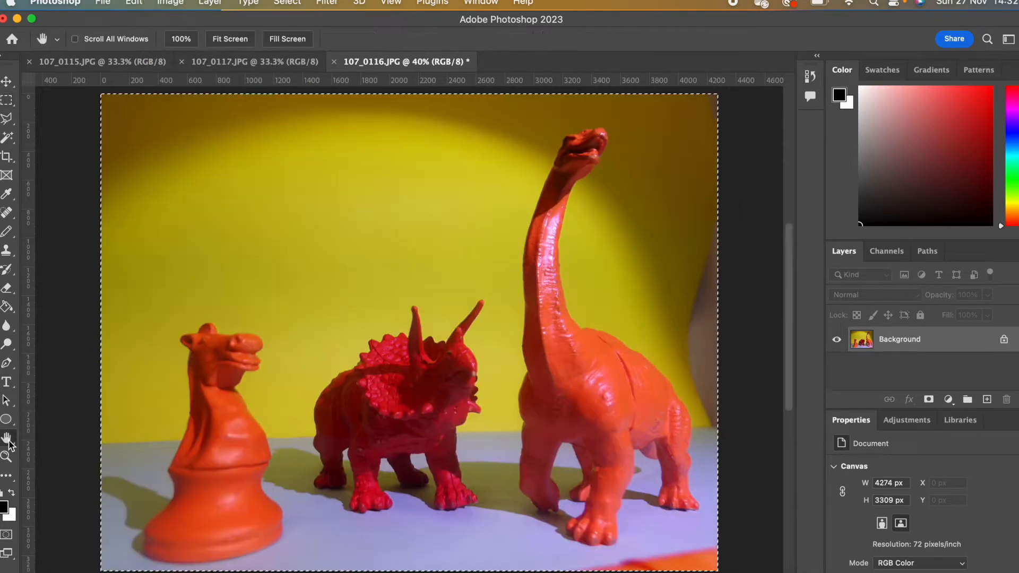
Apply a Brightness/Contrast adjustment with brightness 14, comparing the photo with and without the preview
{"action": "left_click", "coordinate": [170, 2]}
{"action": "mouse_move", "coordinate": [188, 37]}
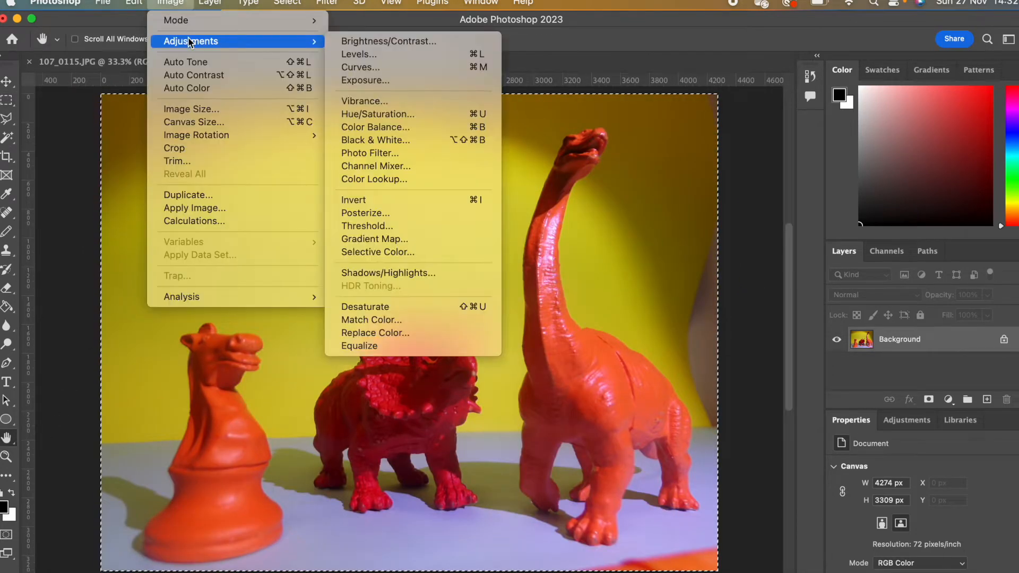
{"action": "left_click", "coordinate": [403, 42]}
{"action": "mouse_move", "coordinate": [738, 110]}
{"action": "left_mouse_down"}
{"action": "mouse_move", "coordinate": [757, 106]}
{"action": "mouse_move", "coordinate": [748, 111]}
{"action": "left_mouse_up"}
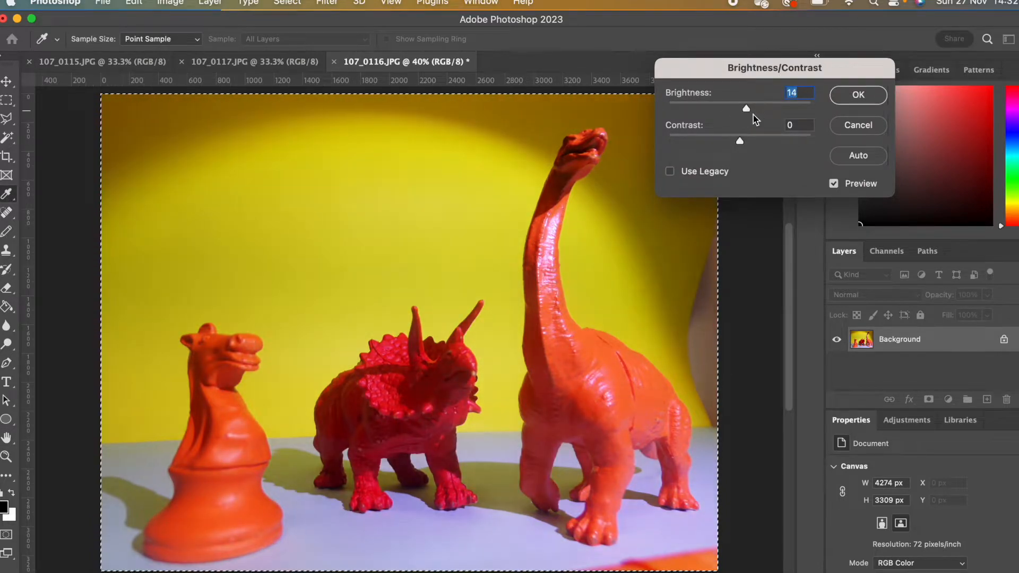
{"action": "left_click", "coordinate": [833, 183]}
{"action": "left_click", "coordinate": [833, 184]}
{"action": "left_click", "coordinate": [854, 96]}
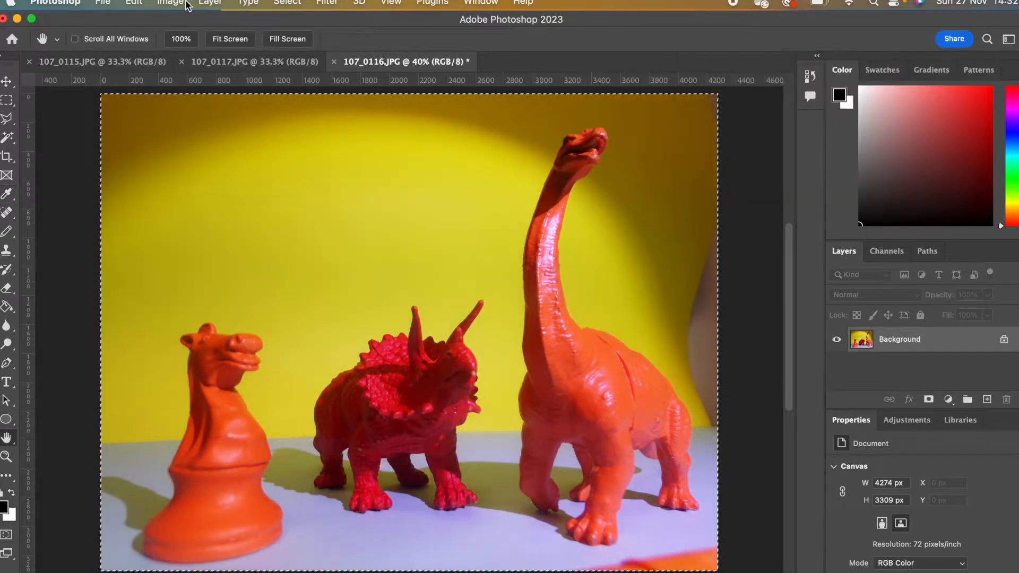
Apply a Hue/Saturation adjustment with hue 0 and saturation +4, comparing it with the preview off
{"action": "left_click", "coordinate": [170, 3]}
{"action": "left_click", "coordinate": [572, 171]}
{"action": "left_click_drag", "start_coordinate": [760, 141], "coordinate": [866, 132]}
{"action": "mouse_move", "coordinate": [773, 230]}
{"action": "left_mouse_down"}
{"action": "mouse_move", "coordinate": [796, 233]}
{"action": "mouse_move", "coordinate": [763, 237]}
{"action": "left_mouse_up"}
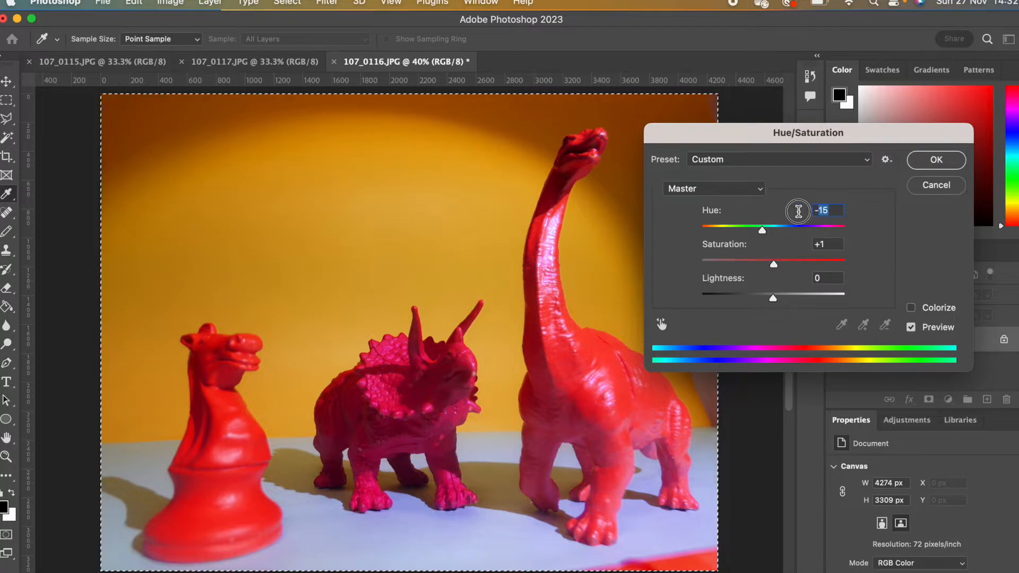
{"action": "type", "text": "0"}
{"action": "mouse_move", "coordinate": [785, 269]}
{"action": "left_mouse_down"}
{"action": "mouse_move", "coordinate": [842, 266]}
{"action": "mouse_move", "coordinate": [741, 269]}
{"action": "mouse_move", "coordinate": [789, 279]}
{"action": "left_mouse_up"}
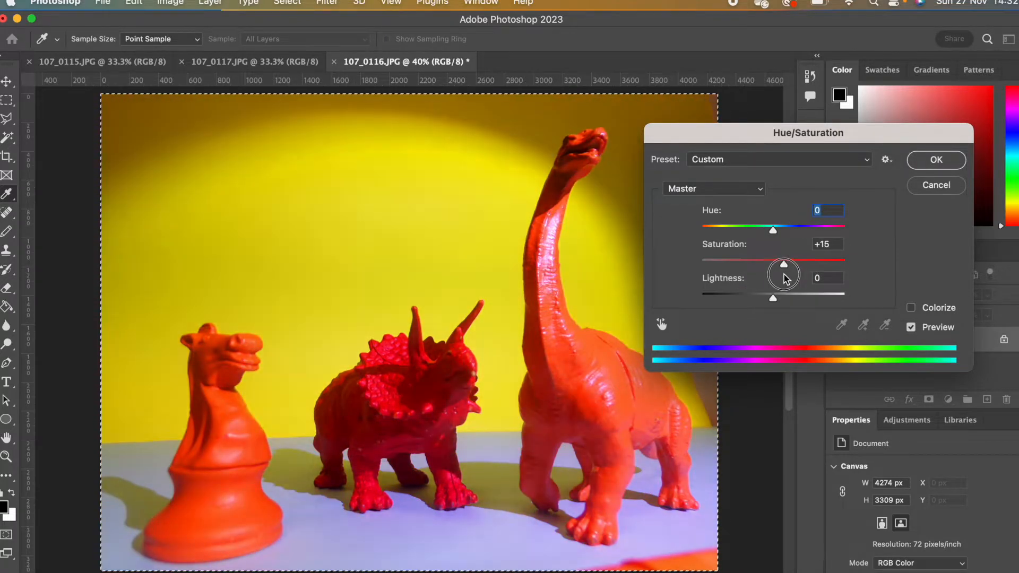
{"action": "type", "text": "4"}
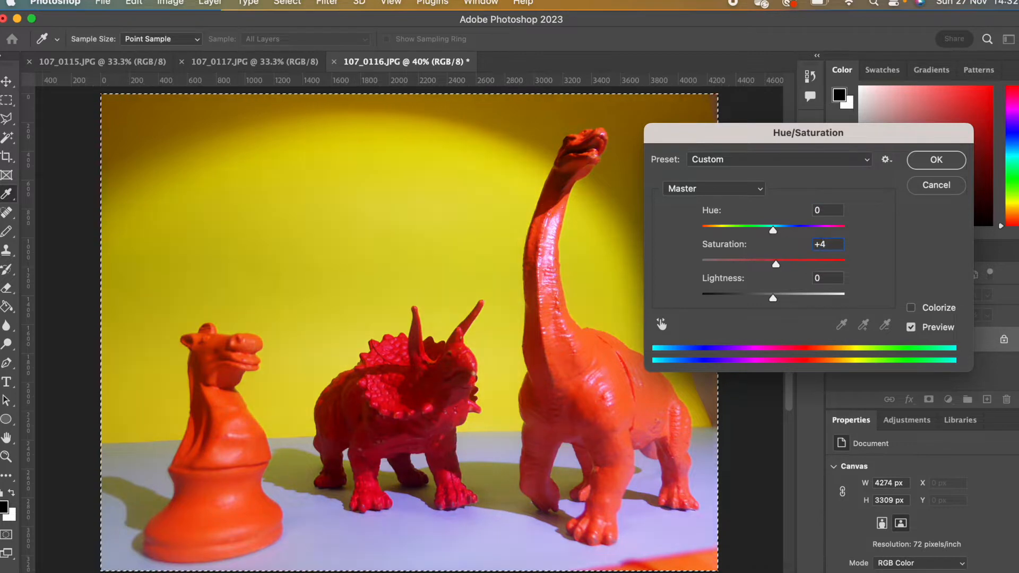
{"action": "left_click", "coordinate": [911, 328]}
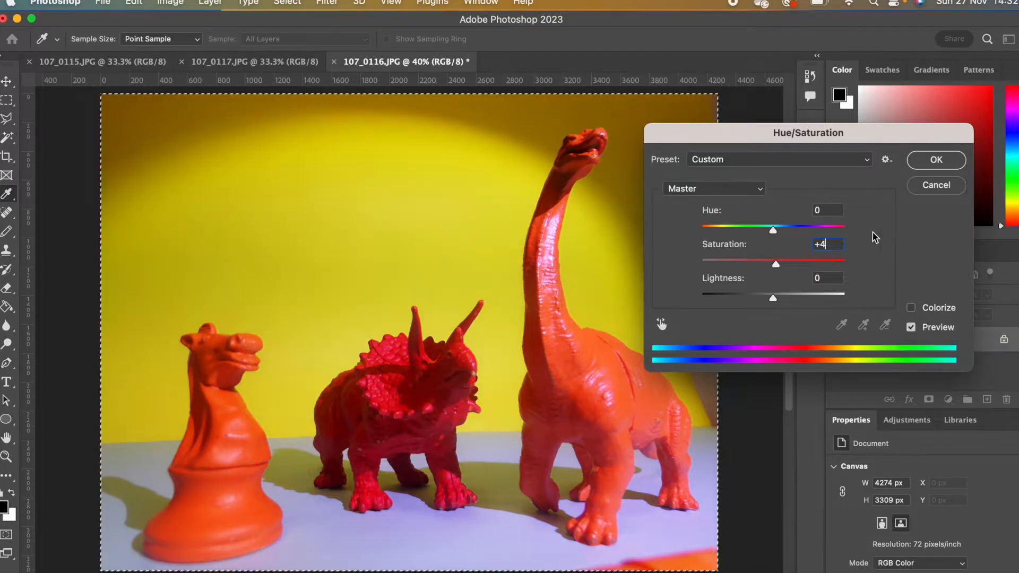
{"action": "left_click", "coordinate": [922, 168]}
Save the adjusted photo as a JPEG named colour edit 1 in the colour examples 22 folder
{"action": "left_click", "coordinate": [102, 3]}
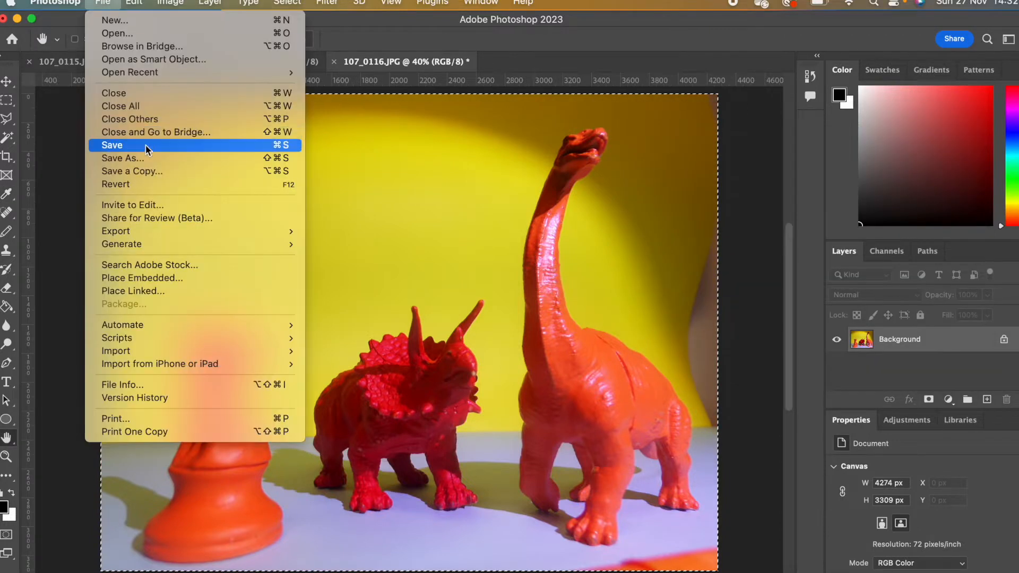
{"action": "left_click", "coordinate": [144, 158]}
{"action": "type", "text": "edi"}
{"action": "key", "text": "BackSpace"}
{"action": "key", "text": "BackSpace"}
{"action": "key", "text": "BackSpace"}
{"action": "type", "text": "colour edi"}
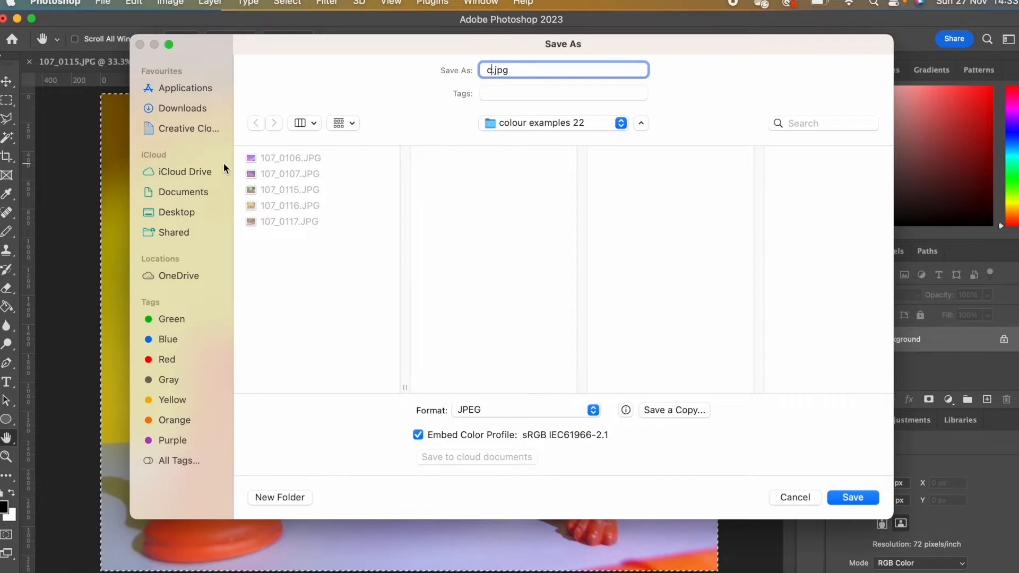
{"action": "type", "text": "t 2"}
{"action": "key", "text": "Return"}
{"action": "left_click", "coordinate": [577, 148]}
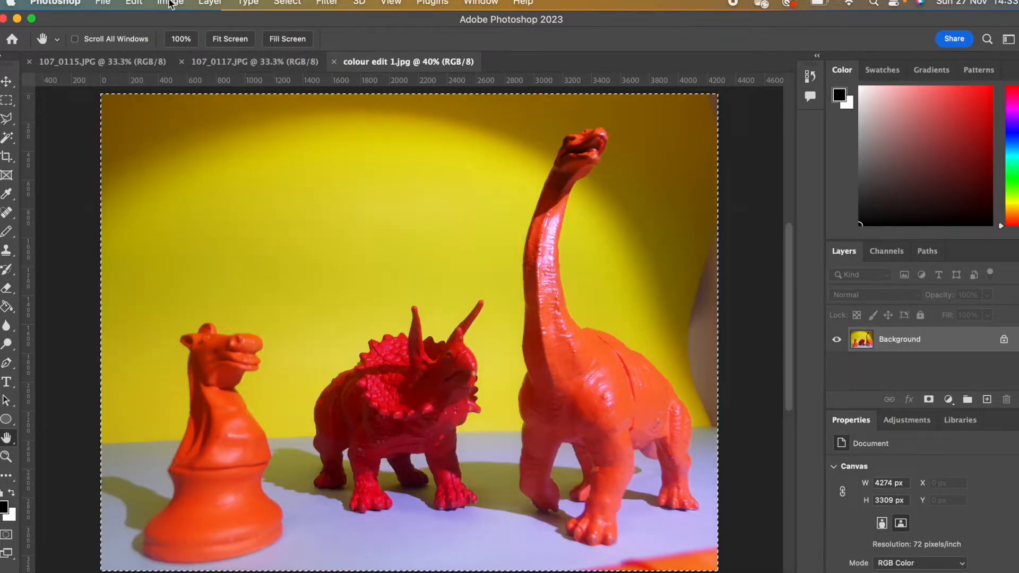
Recolour the photo with Hue/Saturation, using hue -148, saturation -8 and lightness +3
{"action": "left_click", "coordinate": [170, 3]}
{"action": "mouse_move", "coordinate": [187, 40]}
{"action": "left_click", "coordinate": [387, 109]}
{"action": "left_click_drag", "start_coordinate": [772, 228], "coordinate": [712, 249]}
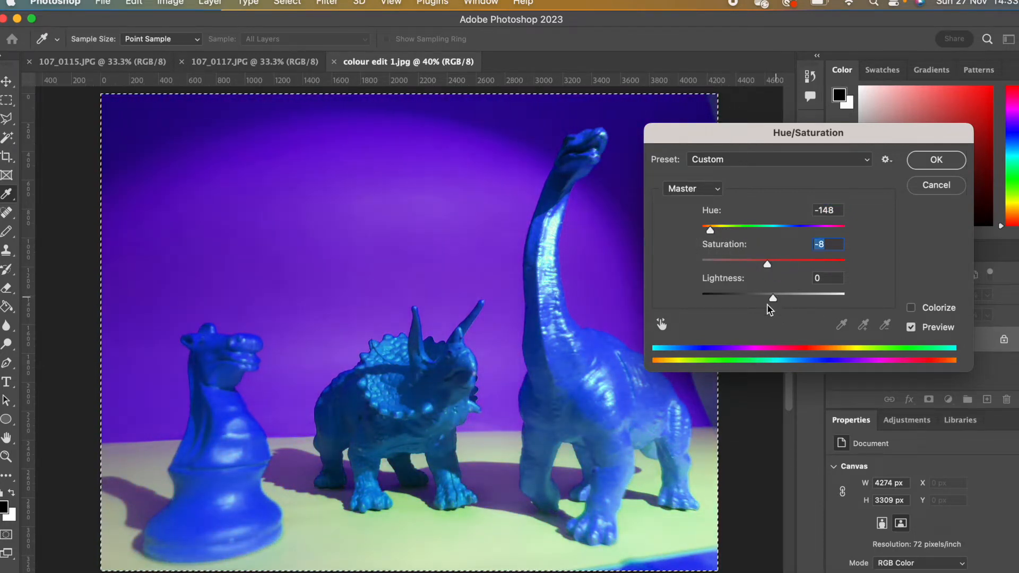
{"action": "left_click_drag", "start_coordinate": [772, 299], "coordinate": [775, 299]}
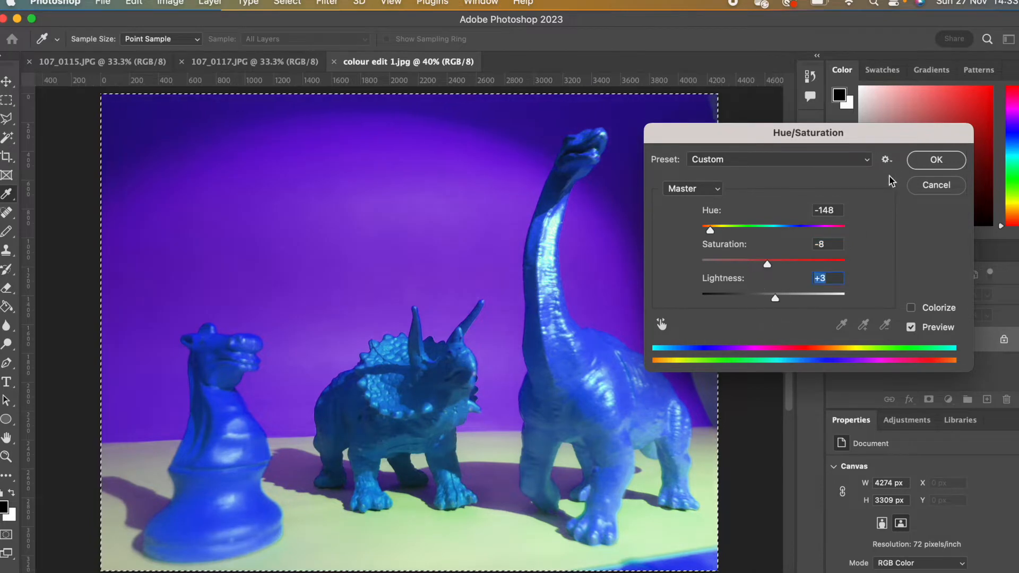
{"action": "left_click", "coordinate": [924, 161]}
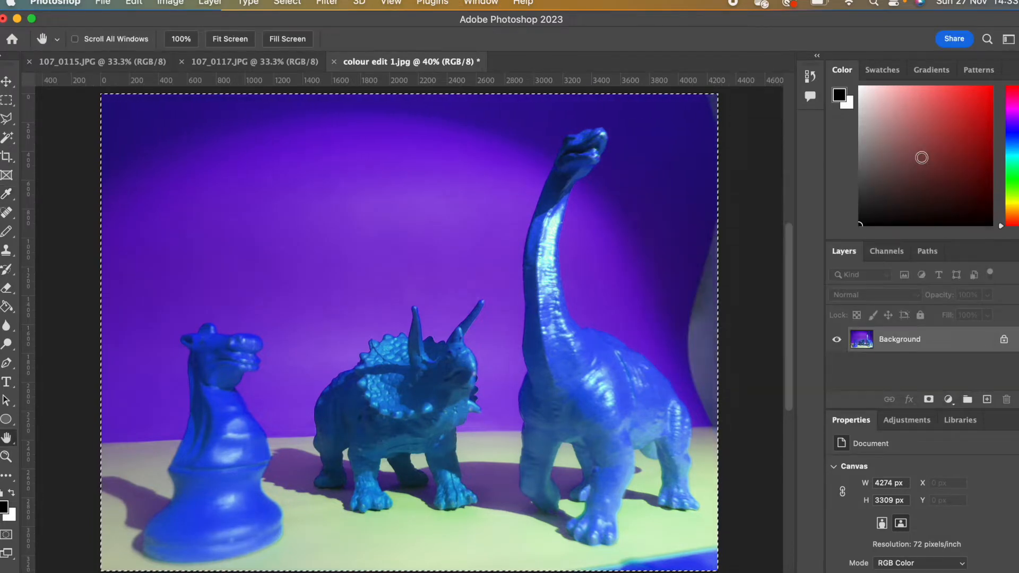
Save the blue and purple version as colour edit 2.jpg with JPEG quality 12 (Maximum)
{"action": "left_click", "coordinate": [109, 4]}
{"action": "left_click", "coordinate": [164, 157]}
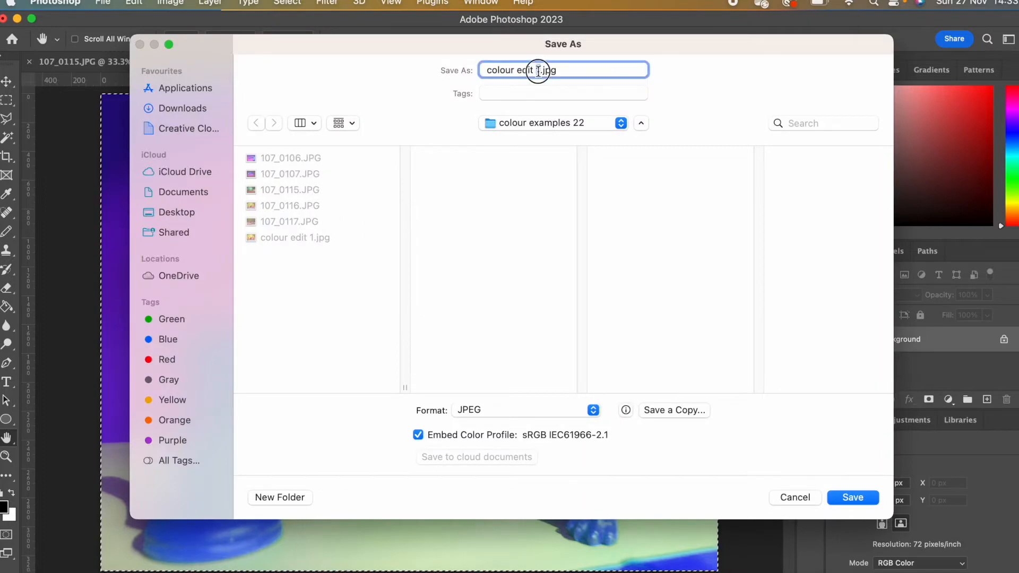
{"action": "left_click", "coordinate": [852, 498]}
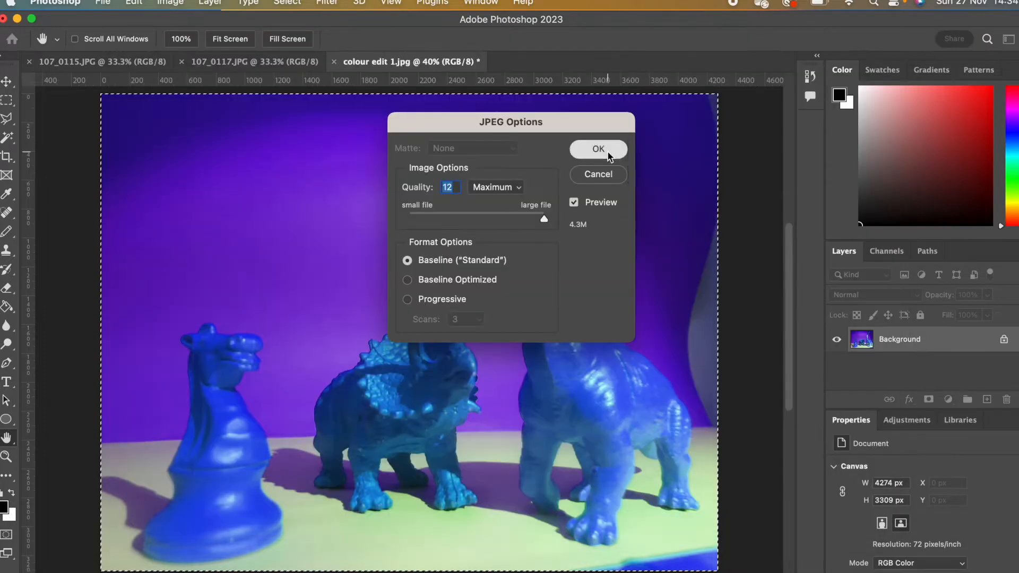
{"action": "left_click", "coordinate": [609, 155]}
Crop 107_0117.JPG to a rectangle of about 3932 by 2853 px around the three figures, removing most of the pen
{"action": "left_click", "coordinate": [232, 61]}
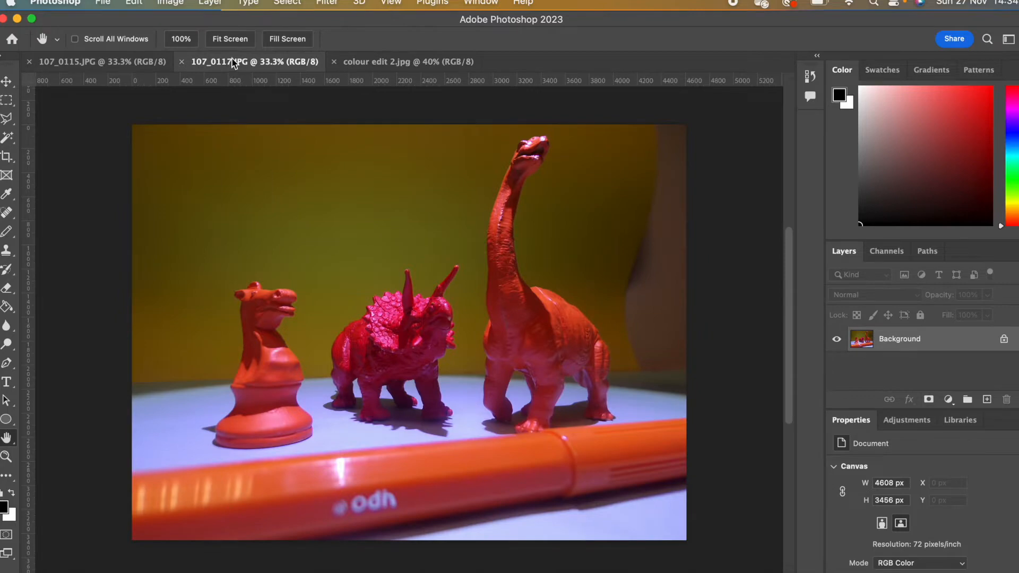
{"action": "left_click", "coordinate": [7, 82]}
{"action": "left_click", "coordinate": [7, 100]}
{"action": "left_click_drag", "start_coordinate": [637, 130], "coordinate": [172, 467]}
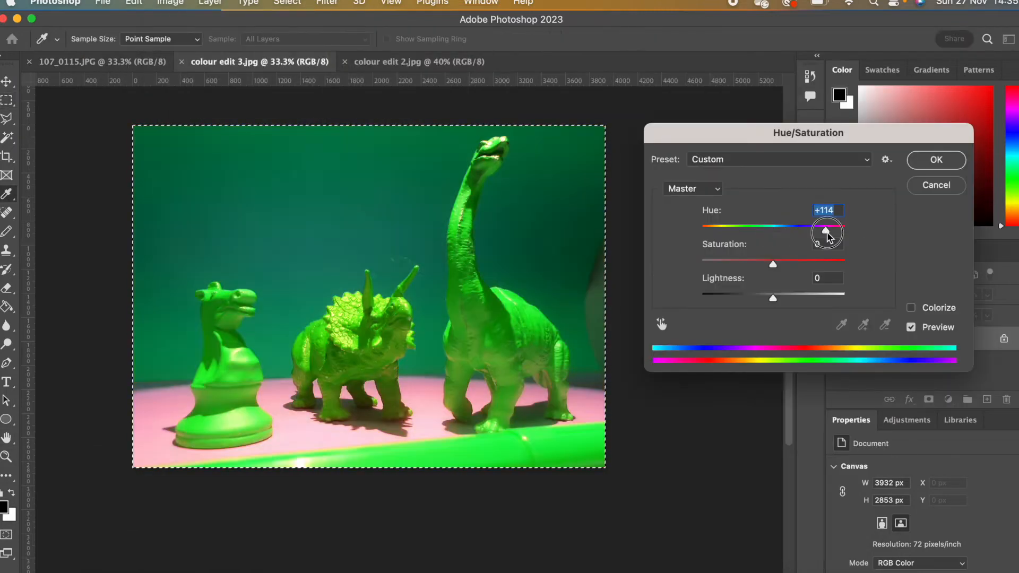
Shift the hue to give green figures on a blue background, and ready the Clone Stamp for the marks near the triceratops's horns
{"action": "mouse_move", "coordinate": [826, 233]}
{"action": "left_mouse_down"}
{"action": "mouse_move", "coordinate": [703, 227]}
{"action": "mouse_move", "coordinate": [832, 227]}
{"action": "left_mouse_up"}
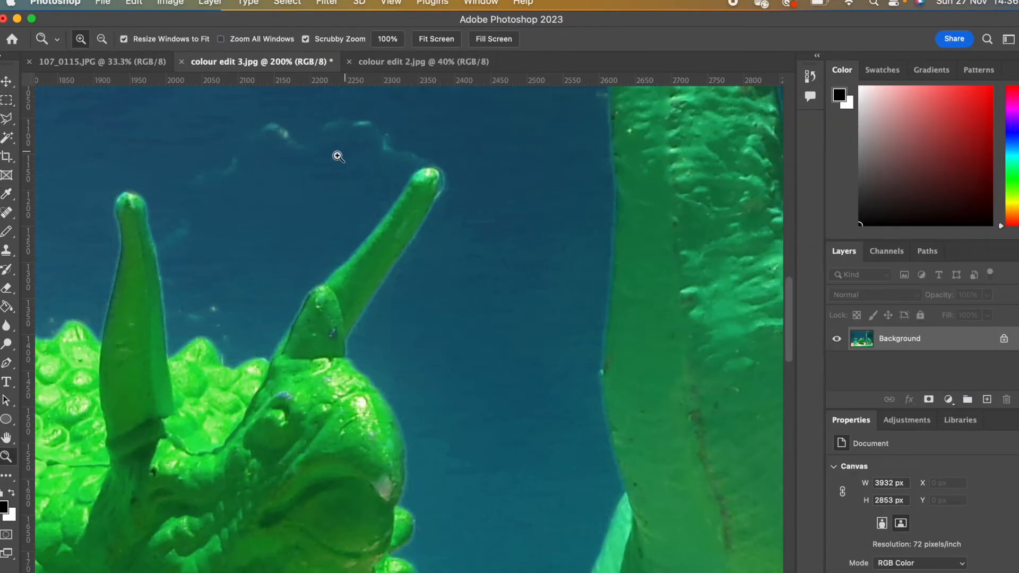
{"action": "scroll", "coordinate": [338, 155], "scroll_direction": "up", "scroll_amount": 3}
{"action": "left_click", "coordinate": [14, 290]}
{"action": "left_click", "coordinate": [7, 250]}
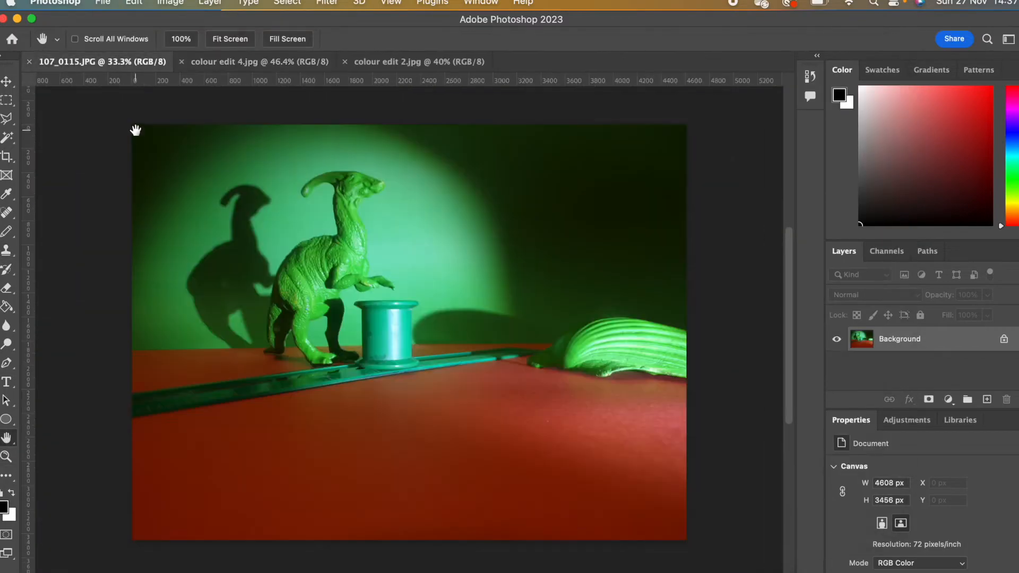
Crop 107_0115.JPG to a rectangle of about 3942 by 2390 px around the dinosaur, spool and shell
{"action": "key", "text": "z"}
{"action": "left_click", "coordinate": [385, 275]}
{"action": "left_click_drag", "start_coordinate": [723, 95], "coordinate": [155, 421]}
Adjust the cropped dinosaur photo with Hue/Saturation, raising the saturation to about +25
{"action": "left_click", "coordinate": [170, 3]}
{"action": "mouse_move", "coordinate": [239, 41]}
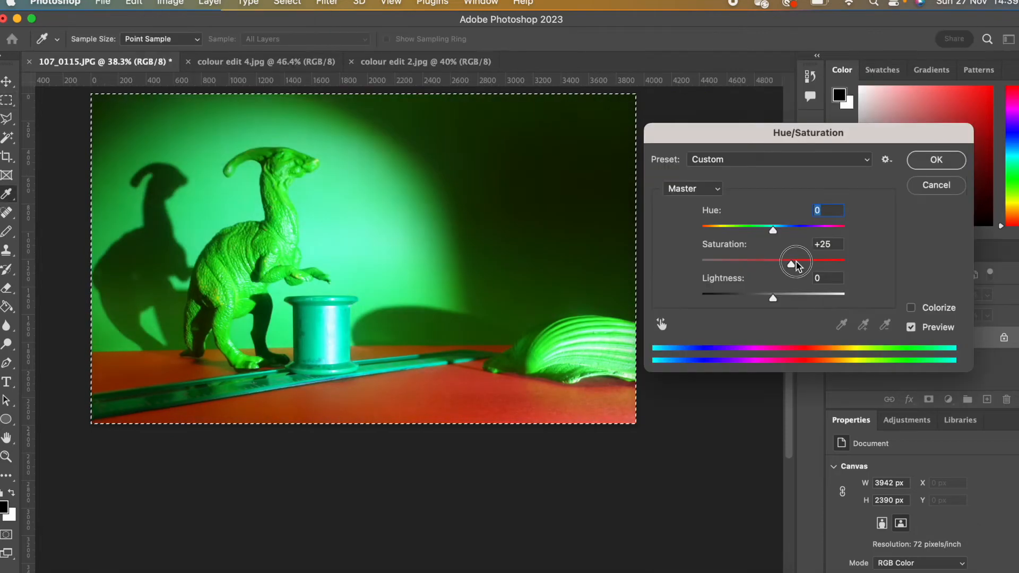
{"action": "left_click", "coordinate": [774, 299]}
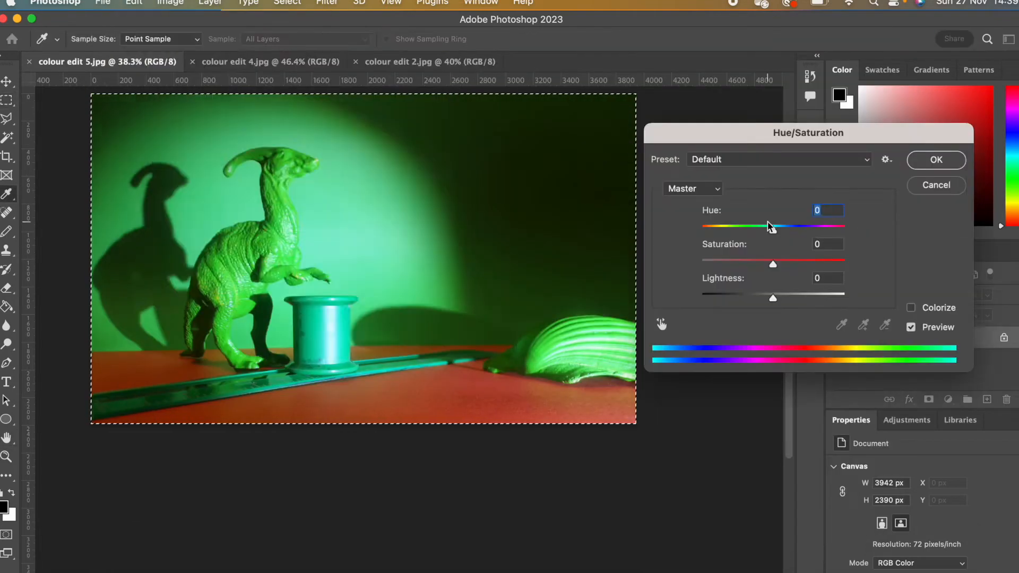
Shift the hue to turn the dinosaur pink and the floor blue, and save the result as colour edit 6.jpg
{"action": "left_click_drag", "start_coordinate": [769, 228], "coordinate": [712, 230]}
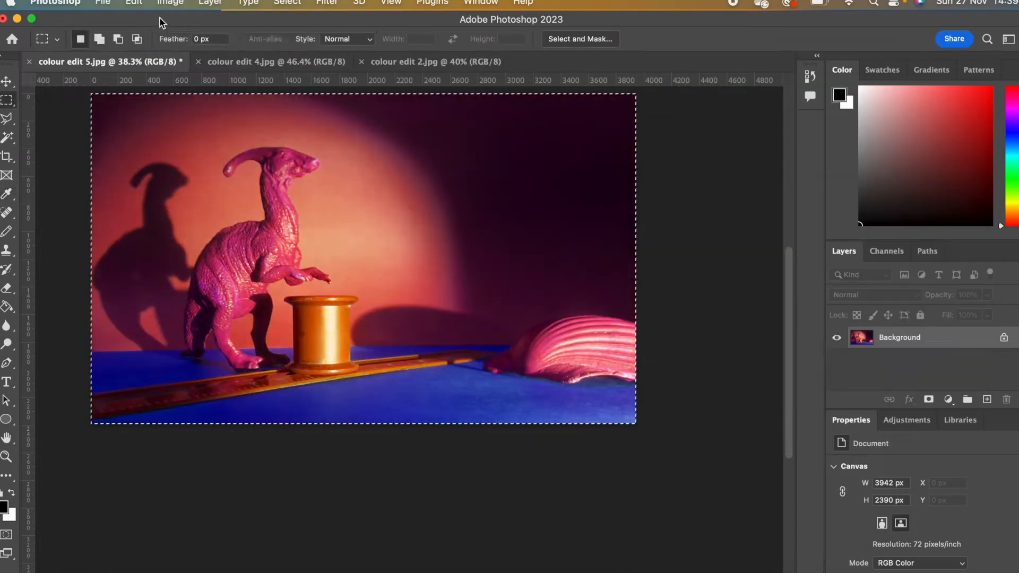
{"action": "key", "text": "super+shift+s"}
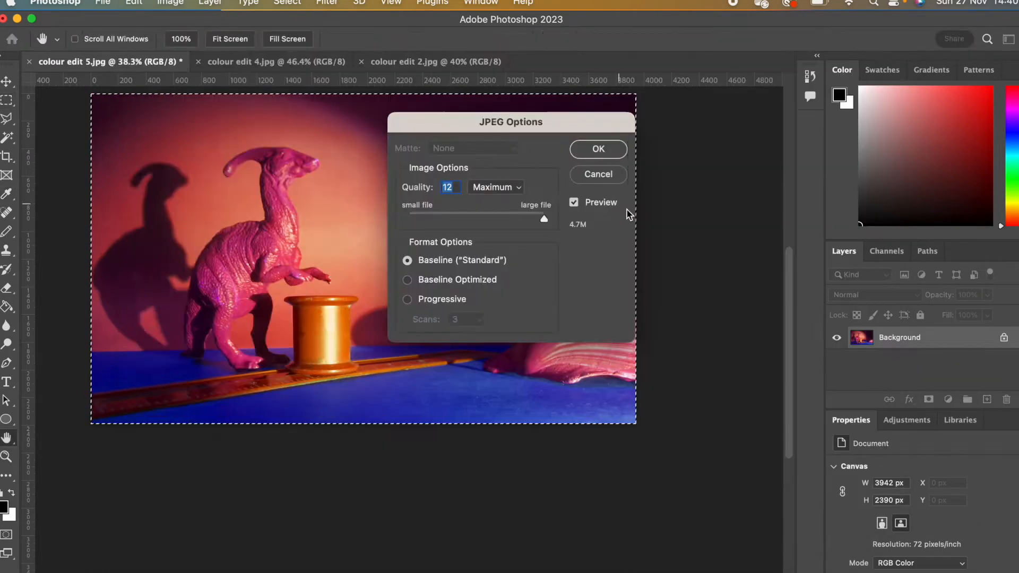
{"action": "key", "text": "Return"}
Open weavinggrid.psd from the Templates folder
{"action": "key", "text": "super+o"}
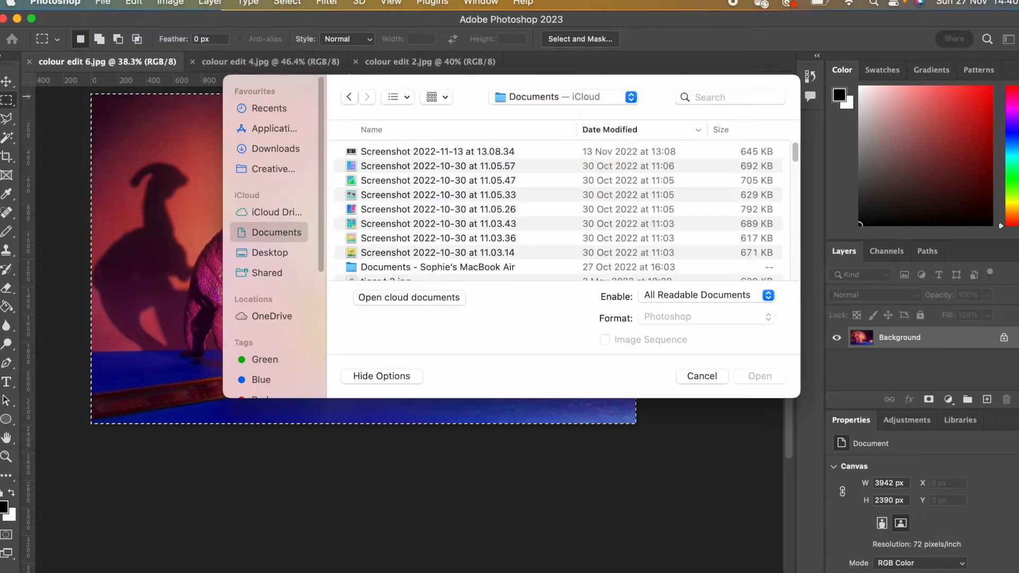
{"action": "left_click", "coordinate": [350, 97]}
{"action": "left_click", "coordinate": [631, 97]}
{"action": "left_click", "coordinate": [542, 130]}
{"action": "scroll", "coordinate": [565, 205], "scroll_direction": "down", "scroll_amount": 10}
{"action": "double_click", "coordinate": [521, 213]}
{"action": "scroll", "coordinate": [522, 214], "scroll_direction": "down", "scroll_amount": 5}
{"action": "double_click", "coordinate": [390, 171]}
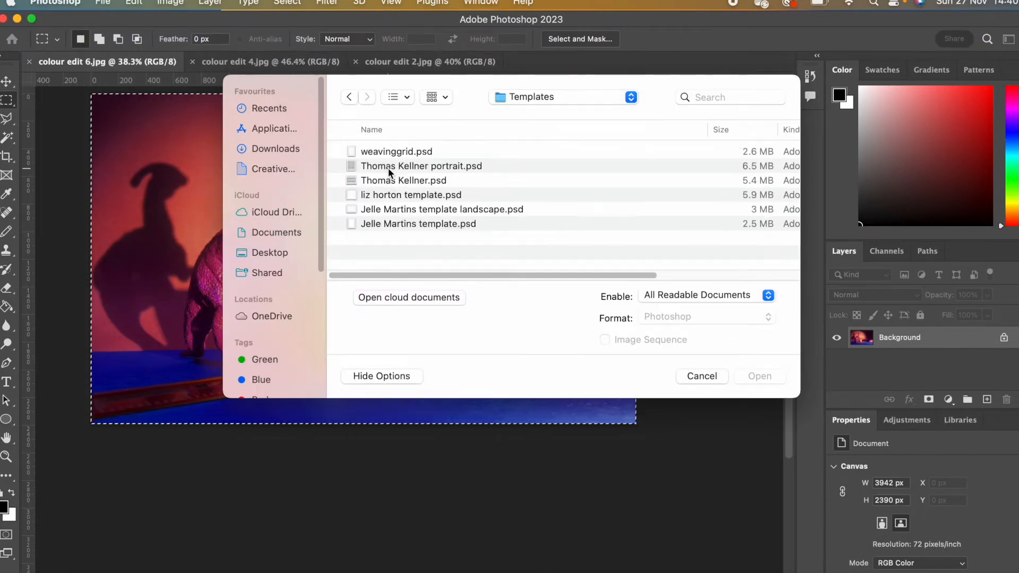
{"action": "left_click", "coordinate": [429, 151]}
{"action": "left_click", "coordinate": [760, 376]}
Save a Photoshop-format copy of the grid as weavinggrid copy.psd in the Still Life subfolder colour examples 22
{"action": "left_click", "coordinate": [102, 3]}
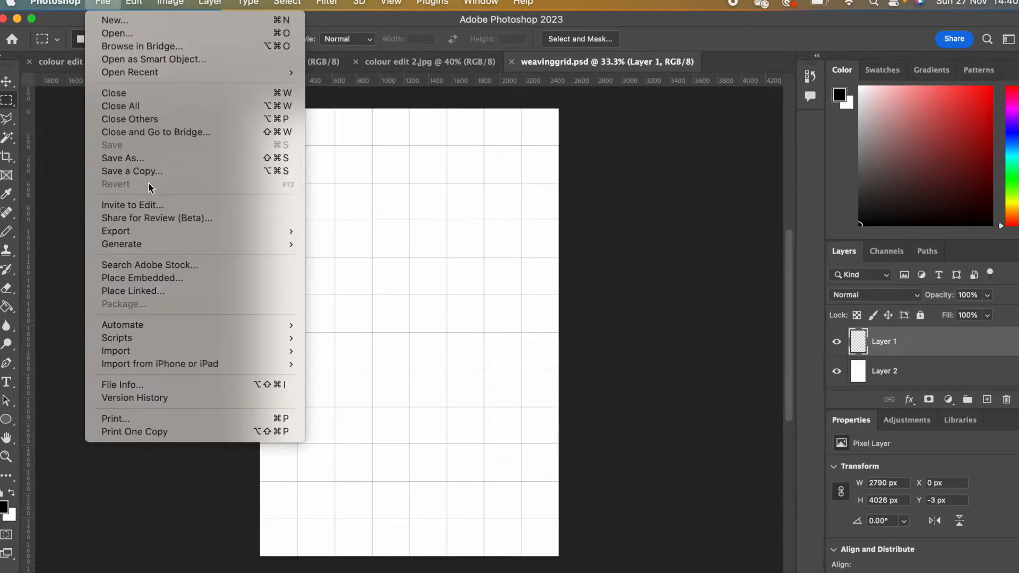
{"action": "left_click", "coordinate": [146, 171]}
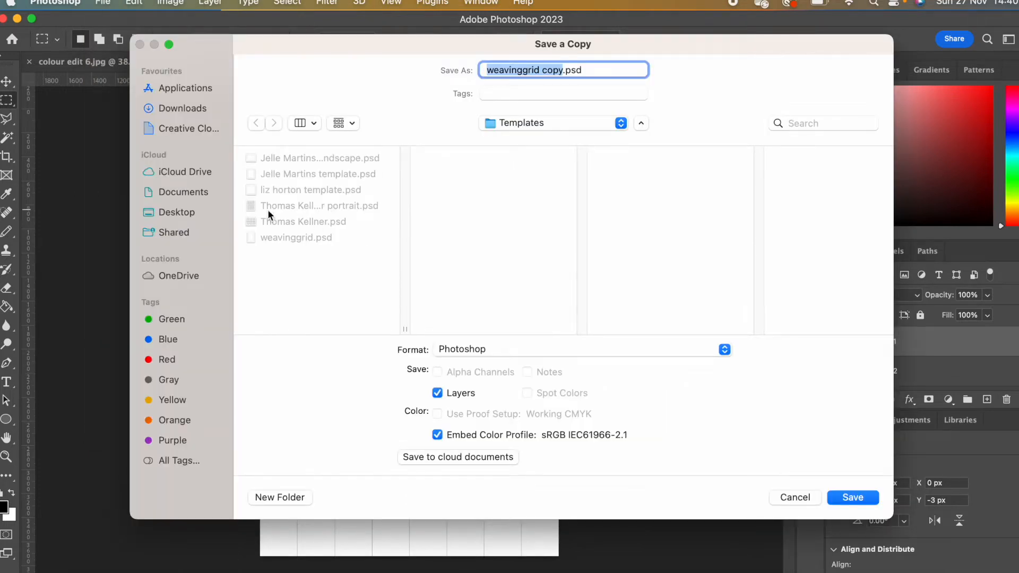
{"action": "left_click", "coordinate": [620, 123]}
{"action": "left_click", "coordinate": [589, 157]}
{"action": "scroll", "coordinate": [505, 235], "scroll_direction": "down", "scroll_amount": 10}
{"action": "left_click", "coordinate": [478, 175]}
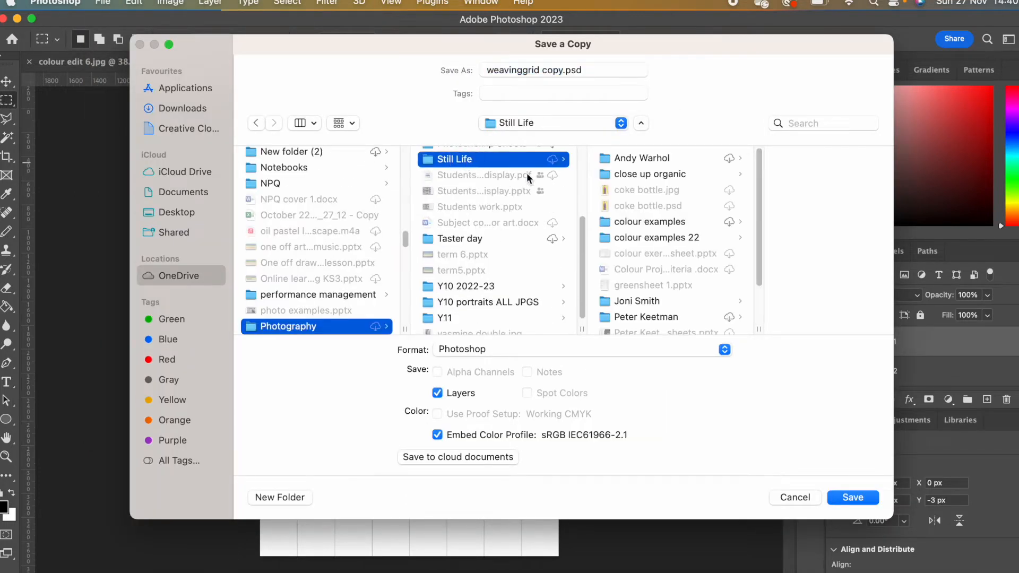
{"action": "left_click", "coordinate": [665, 237]}
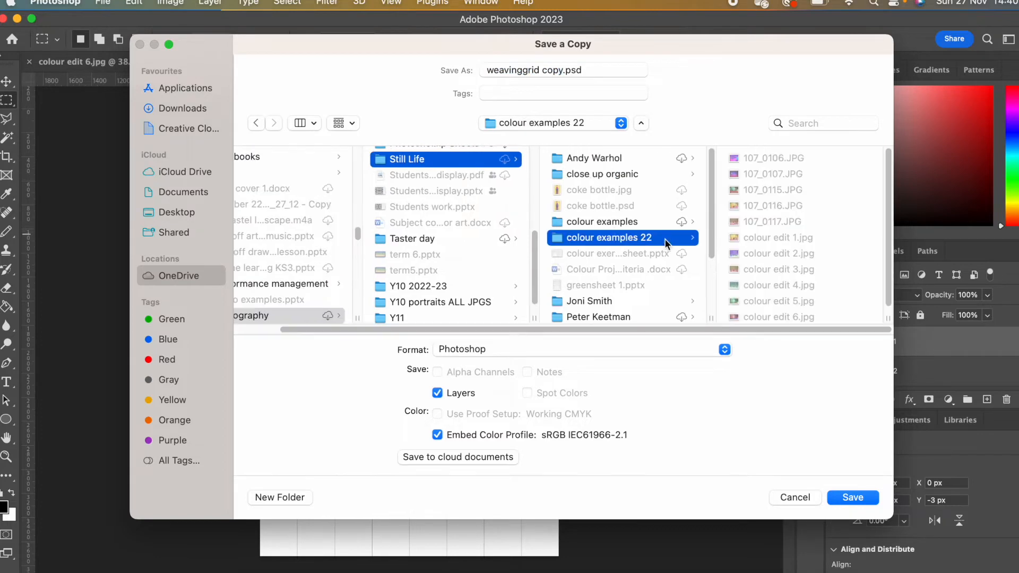
{"action": "left_click", "coordinate": [853, 497]}
{"action": "key", "text": "Return"}
Try to rotate only the grid layer 90° clockwise, and undo that rotation
{"action": "left_click", "coordinate": [170, 3]}
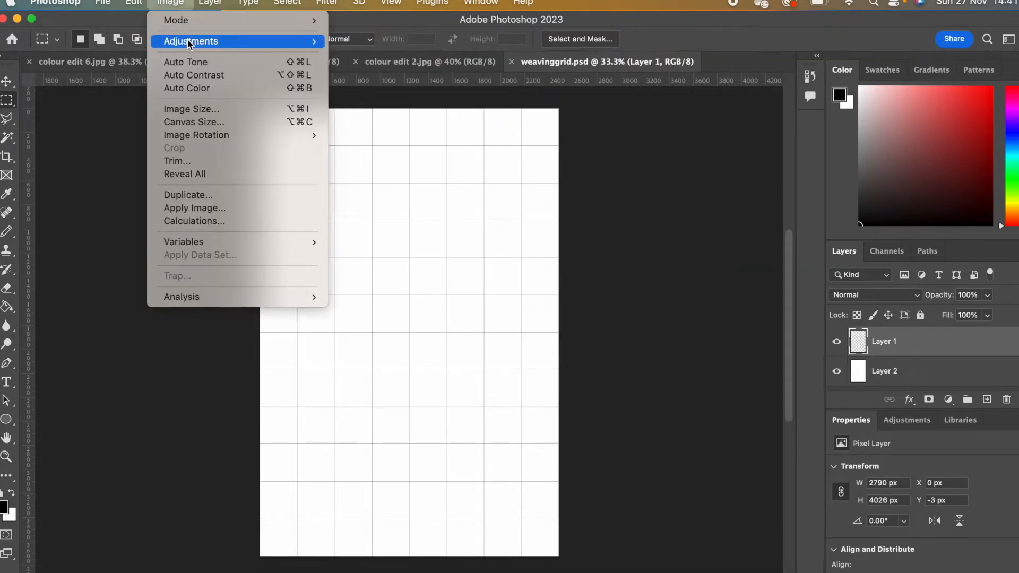
{"action": "mouse_move", "coordinate": [183, 323]}
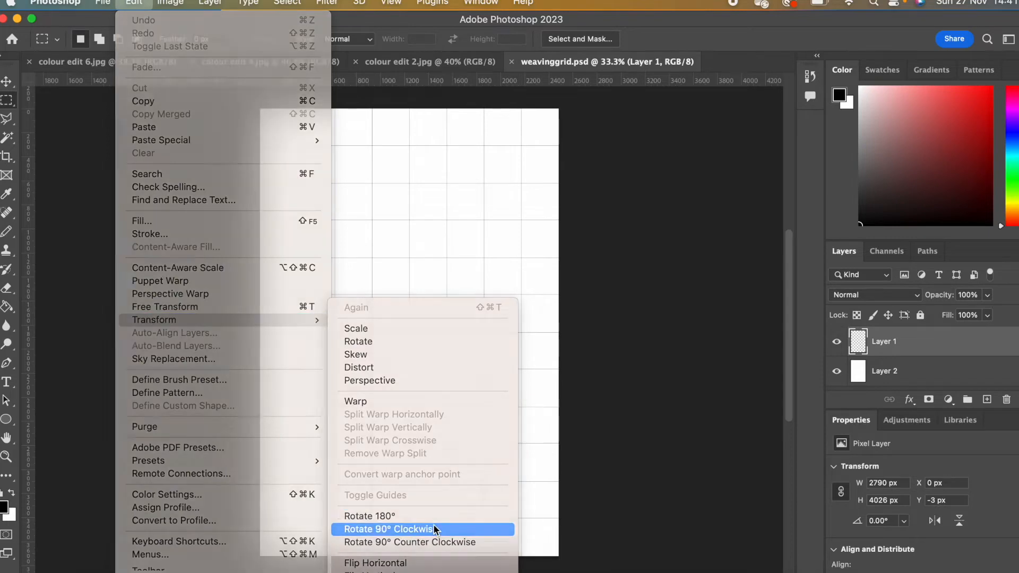
{"action": "left_click", "coordinate": [433, 527]}
{"action": "left_click", "coordinate": [130, 2]}
{"action": "left_click", "coordinate": [142, 18]}
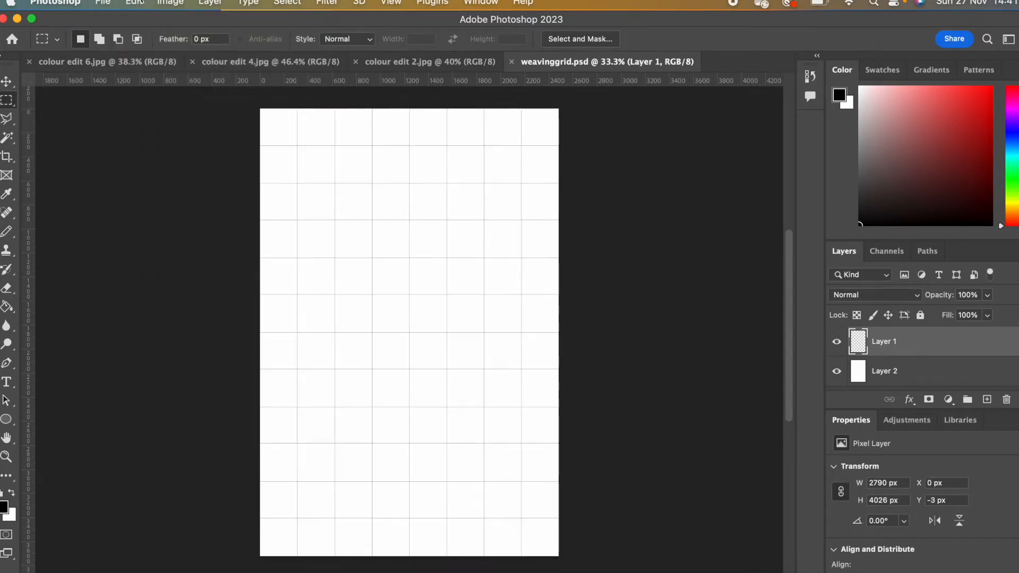
Rotate the whole weaving grid canvas 90° clockwise to landscape orientation
{"action": "left_click", "coordinate": [137, 4]}
{"action": "mouse_move", "coordinate": [224, 325]}
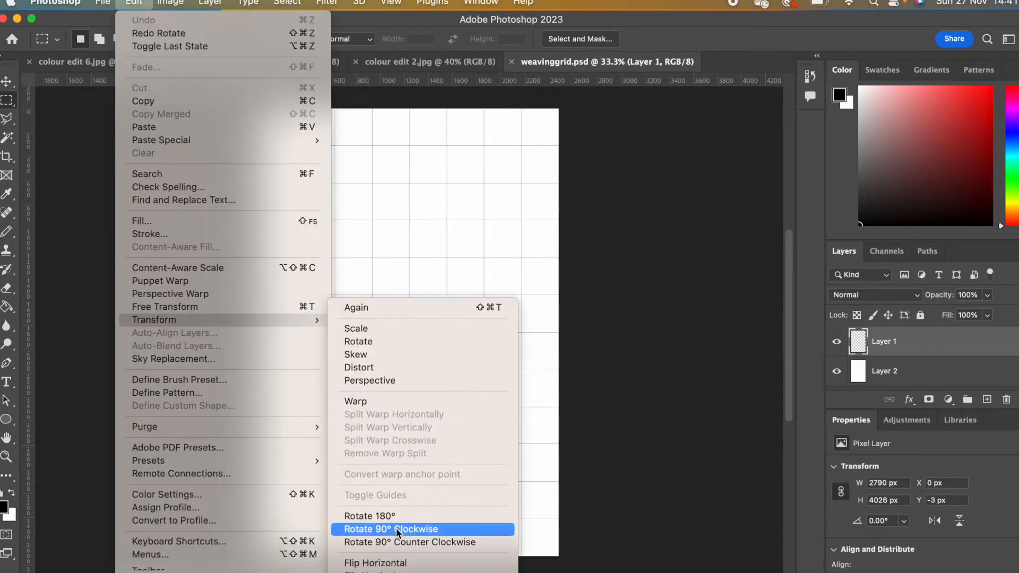
{"action": "left_click", "coordinate": [170, 2]}
{"action": "mouse_move", "coordinate": [194, 134]}
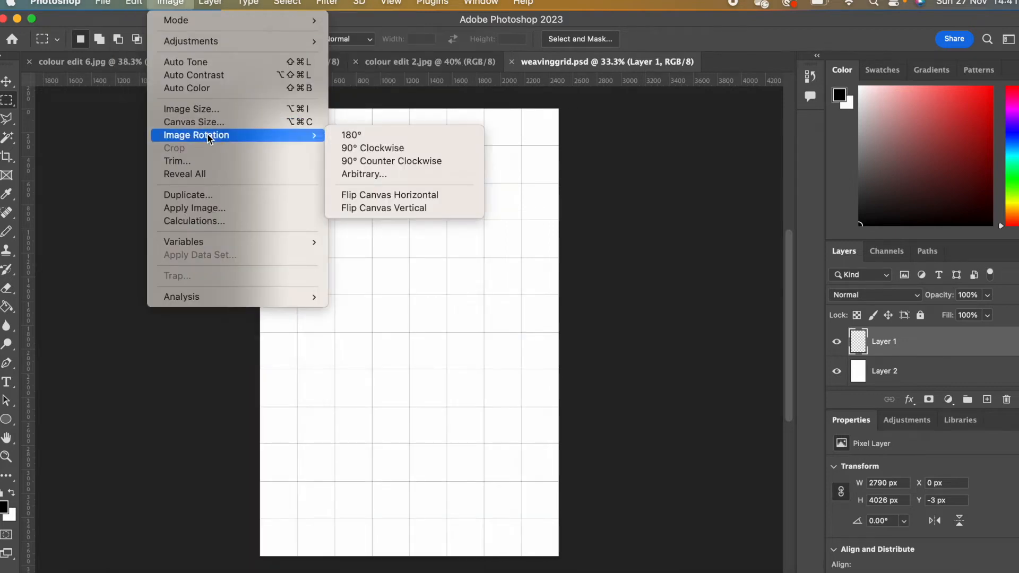
{"action": "left_click", "coordinate": [379, 150]}
Open the recently used colour edit 5.jpg
{"action": "left_click", "coordinate": [107, 62]}
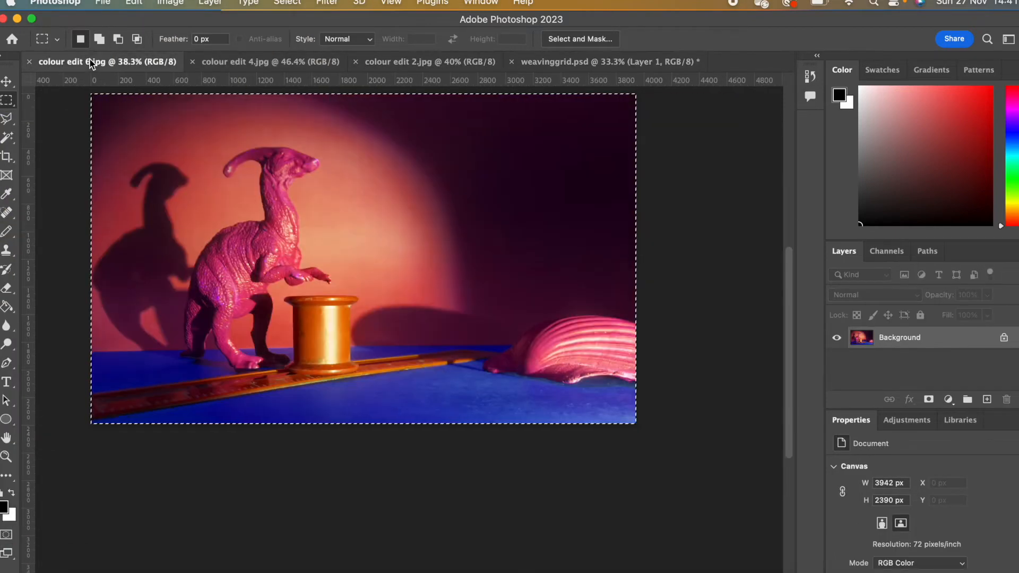
{"action": "left_click", "coordinate": [103, 2]}
{"action": "mouse_move", "coordinate": [143, 71]}
{"action": "left_click", "coordinate": [354, 96]}
Copy the entire green dinosaur image and paste it into weavinggrid.psd as a new layer
{"action": "left_click", "coordinate": [287, 2]}
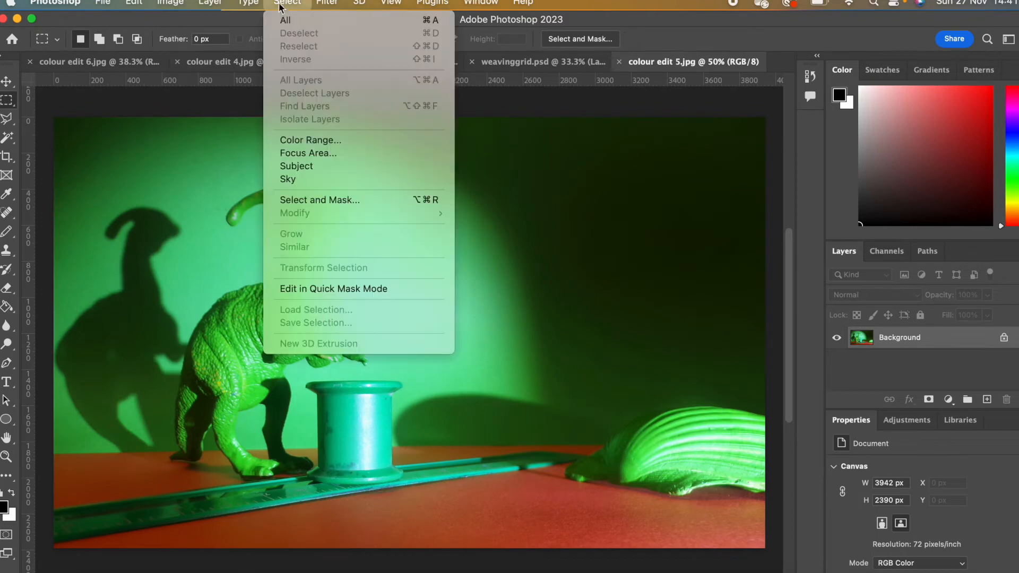
{"action": "left_click", "coordinate": [276, 14]}
{"action": "left_click", "coordinate": [134, 3]}
{"action": "left_click", "coordinate": [159, 100]}
{"action": "left_click", "coordinate": [547, 63]}
{"action": "left_click", "coordinate": [134, 3]}
{"action": "left_click", "coordinate": [174, 125]}
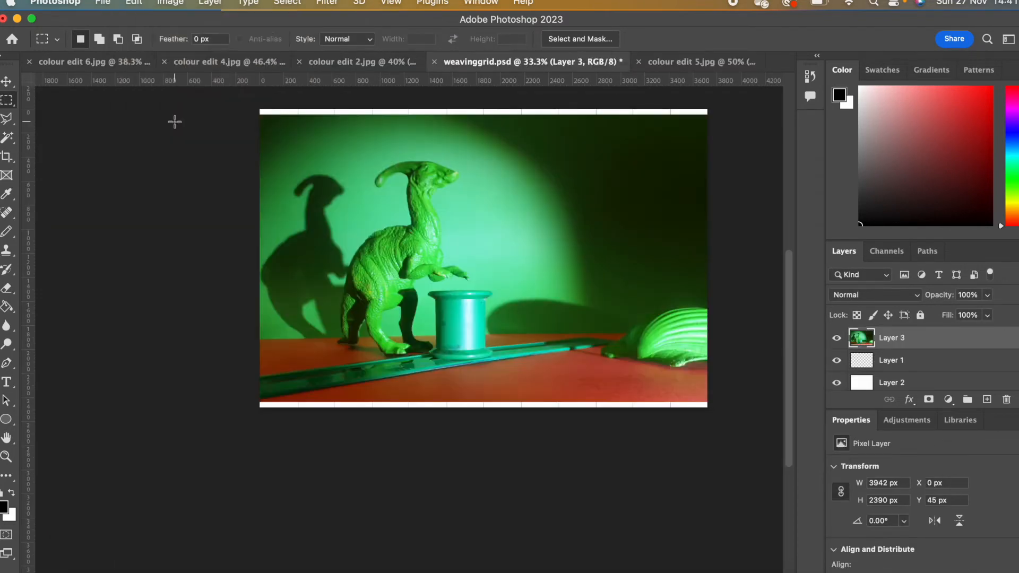
Copy the pink dinosaur image from colour edit 6.jpg and paste it into weavinggrid.psd above the green one
{"action": "left_click", "coordinate": [211, 63]}
{"action": "left_click", "coordinate": [143, 61]}
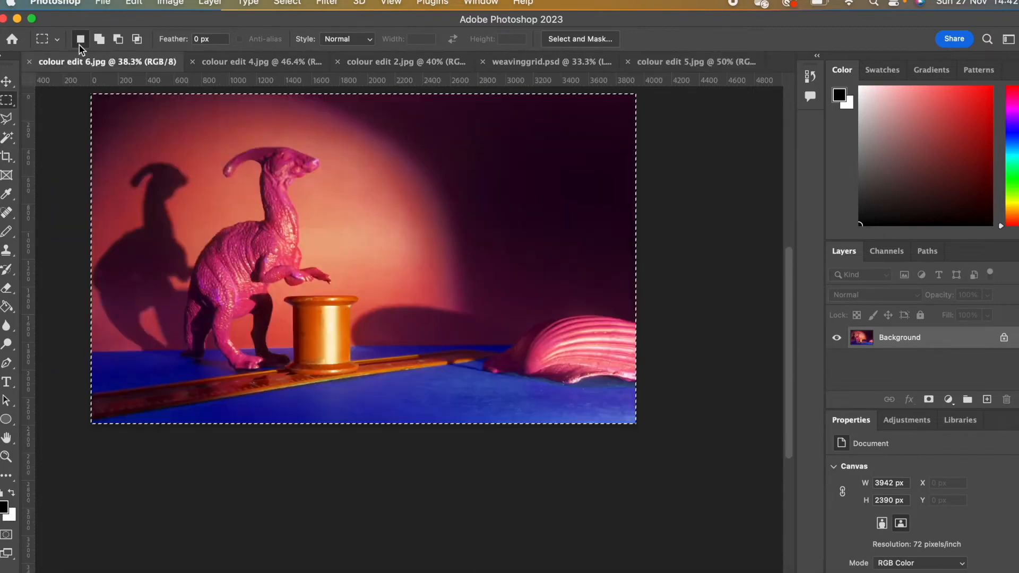
{"action": "left_click", "coordinate": [134, 3]}
{"action": "left_click", "coordinate": [154, 100]}
{"action": "left_click", "coordinate": [499, 62]}
{"action": "left_click", "coordinate": [134, 2]}
{"action": "left_click", "coordinate": [160, 127]}
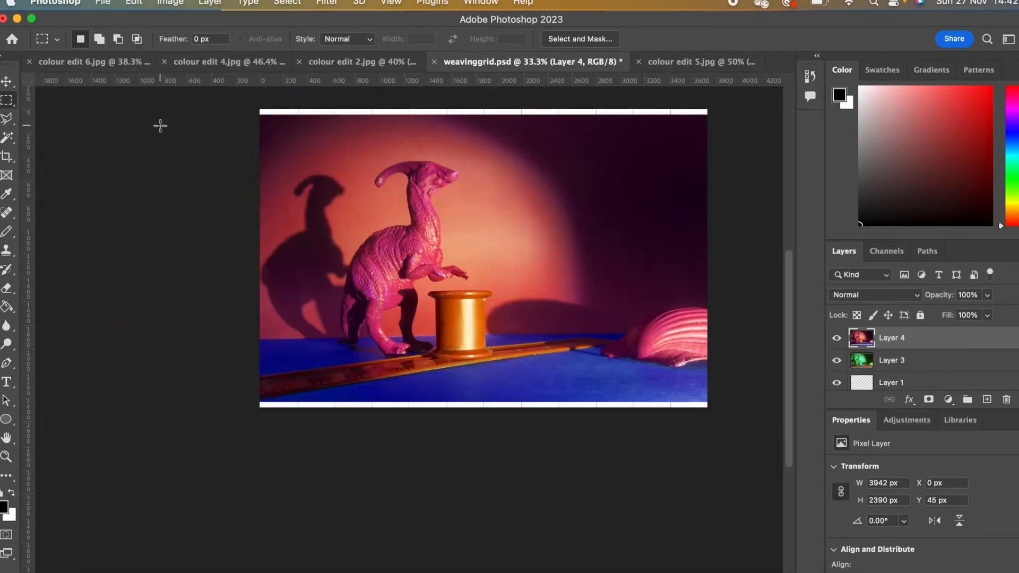
Hide both dinosaur layers, make the grid layer active and clear the mistaken Magic Wand selection
{"action": "left_click", "coordinate": [839, 338]}
{"action": "left_click", "coordinate": [840, 339]}
{"action": "left_click_drag", "start_coordinate": [839, 339], "coordinate": [840, 362]}
{"action": "left_click", "coordinate": [8, 138]}
{"action": "left_click", "coordinate": [274, 147]}
{"action": "left_click", "coordinate": [969, 360]}
{"action": "left_click", "coordinate": [956, 382]}
{"action": "left_click", "coordinate": [287, 3]}
{"action": "left_click", "coordinate": [298, 34]}
Select alternating squares across the whole grid in a checkerboard pattern with the Magic Wand
{"action": "left_click", "coordinate": [284, 125]}
{"action": "scroll", "coordinate": [939, 374], "scroll_direction": "down", "scroll_amount": 1}
{"action": "scroll", "coordinate": [939, 374], "scroll_direction": "down", "scroll_amount": 1}
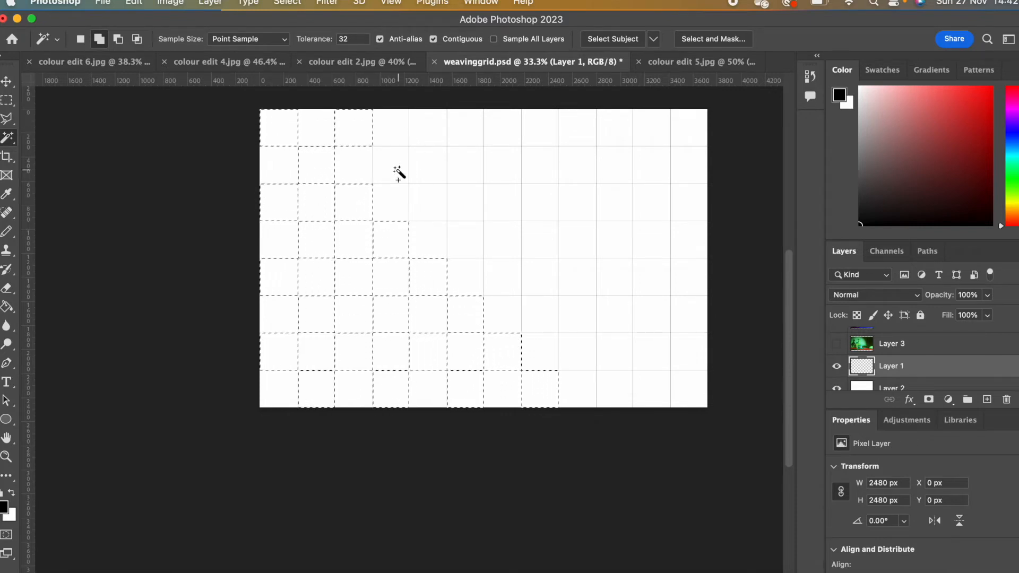
{"action": "left_click", "coordinate": [614, 389]}
{"action": "left_click", "coordinate": [687, 385]}
{"action": "left_click", "coordinate": [651, 352]}
{"action": "left_click", "coordinate": [614, 314]}
{"action": "left_click", "coordinate": [578, 277]}
{"action": "left_click", "coordinate": [540, 244]}
{"action": "left_click", "coordinate": [503, 203]}
{"action": "left_click", "coordinate": [465, 166]}
{"action": "left_click", "coordinate": [578, 203]}
{"action": "left_click", "coordinate": [614, 240]}
{"action": "left_click", "coordinate": [651, 278]}
{"action": "left_click", "coordinate": [683, 319]}
{"action": "left_click", "coordinate": [688, 241]}
{"action": "left_click", "coordinate": [652, 204]}
{"action": "left_click", "coordinate": [616, 171]}
{"action": "left_click", "coordinate": [577, 130]}
Show both dinosaur layers and delete the selected checkerboard squares from the pink dinosaur layer
{"action": "scroll", "coordinate": [915, 351], "scroll_direction": "up", "scroll_amount": 1}
{"action": "left_click", "coordinate": [837, 335]}
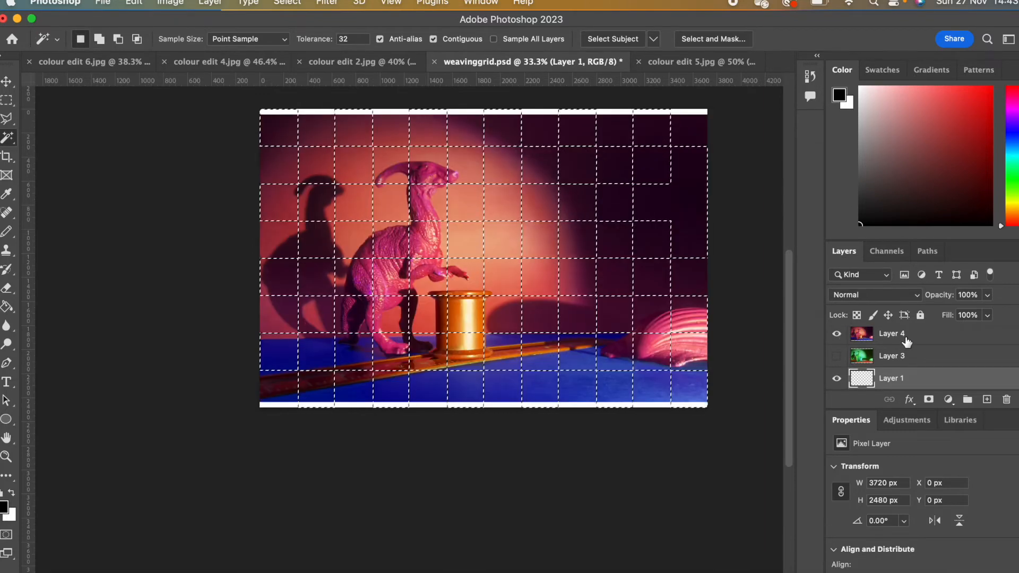
{"action": "left_click", "coordinate": [905, 340]}
{"action": "left_click", "coordinate": [837, 361]}
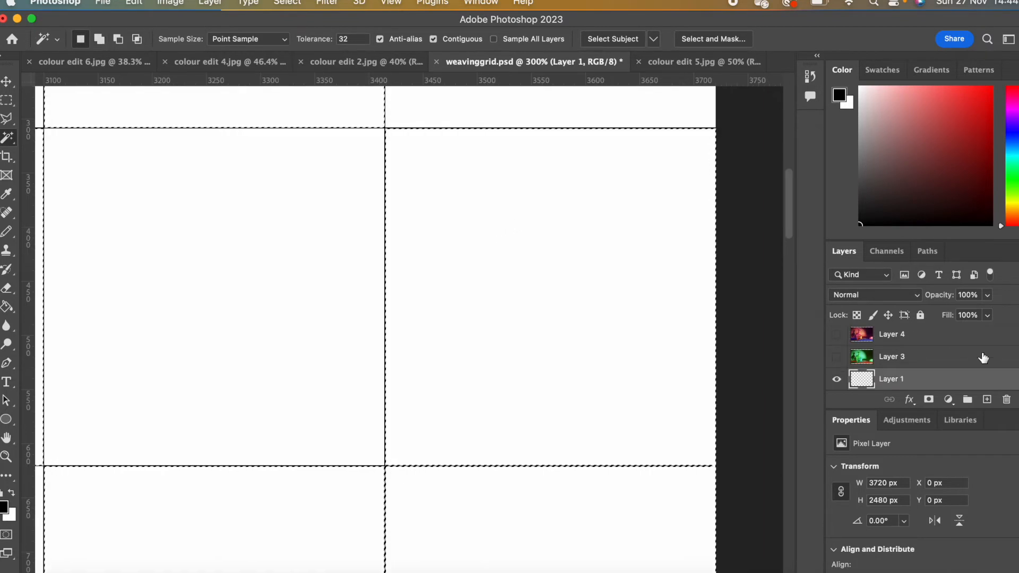
{"action": "left_click", "coordinate": [837, 357]}
{"action": "left_click", "coordinate": [837, 335]}
{"action": "double_click", "coordinate": [7, 440]}
{"action": "left_click", "coordinate": [962, 336]}
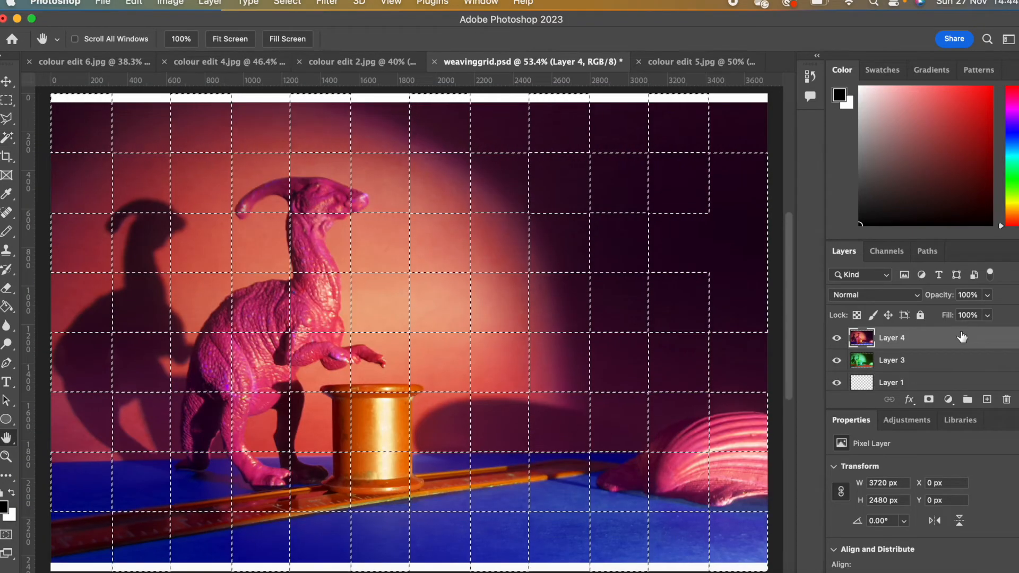
{"action": "key", "text": "Delete"}
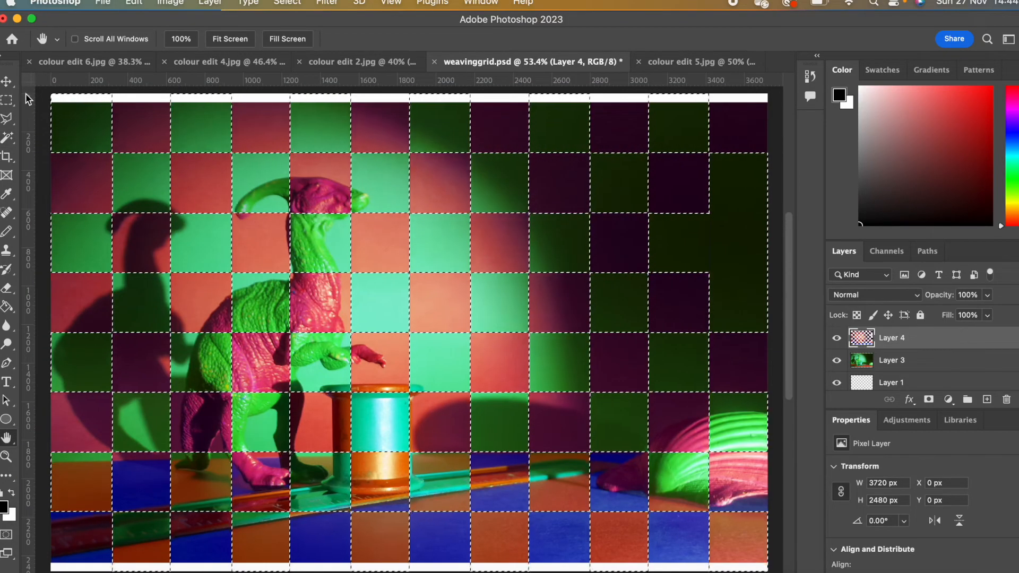
Deselect the squares and toggle the pink layer's visibility to check the woven effect
{"action": "key", "text": "m"}
{"action": "left_click", "coordinate": [43, 90]}
{"action": "left_click", "coordinate": [837, 339]}
{"action": "left_click", "coordinate": [837, 339]}
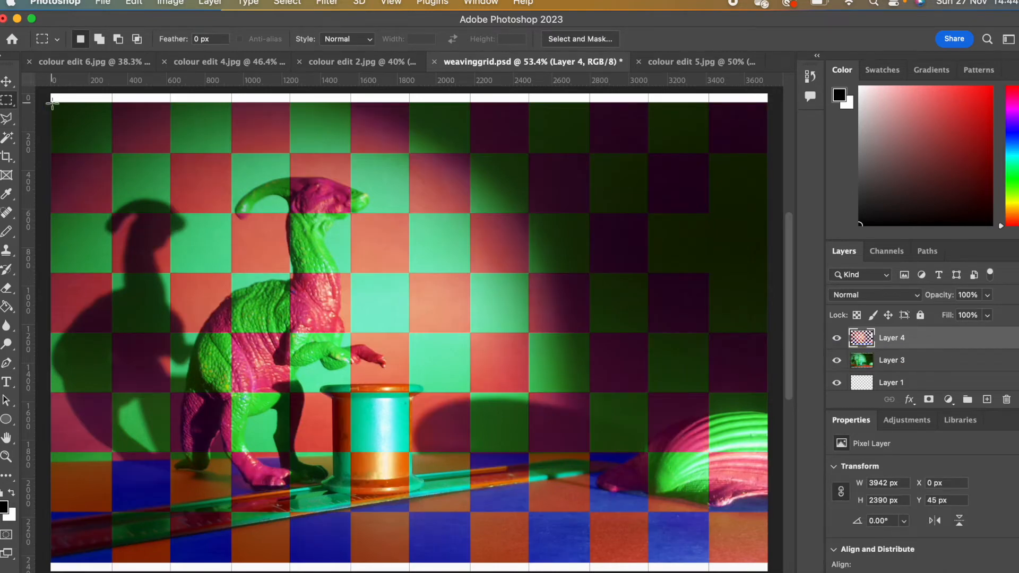
Crop the woven image to about 3538 × 2354 px, excluding the white strips along its edges
{"action": "left_click_drag", "start_coordinate": [660, 455], "coordinate": [722, 555]}
{"action": "left_click", "coordinate": [171, 3]}
{"action": "left_click", "coordinate": [212, 158]}
Try to save the woven image in Still Life's colour examples 22 folder, checking the available file formats
{"action": "left_click", "coordinate": [102, 2]}
{"action": "left_click", "coordinate": [142, 163]}
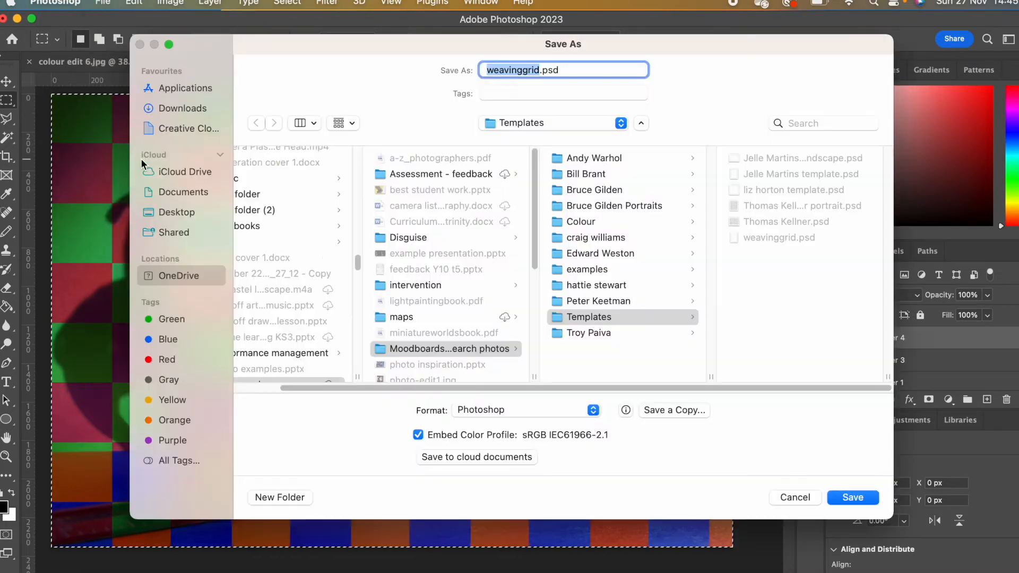
{"action": "scroll", "coordinate": [339, 335], "scroll_direction": "left", "scroll_amount": 3}
{"action": "left_click", "coordinate": [349, 363]}
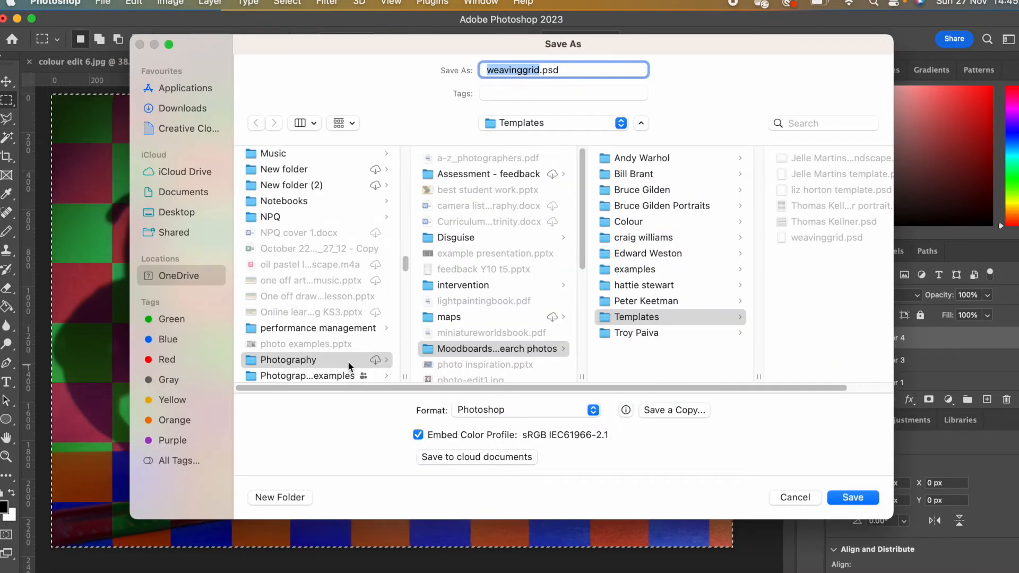
{"action": "scroll", "coordinate": [471, 304], "scroll_direction": "down", "scroll_amount": 1}
{"action": "scroll", "coordinate": [471, 260], "scroll_direction": "up", "scroll_amount": 3}
{"action": "scroll", "coordinate": [473, 260], "scroll_direction": "down", "scroll_amount": 3}
{"action": "scroll", "coordinate": [472, 260], "scroll_direction": "up", "scroll_amount": 2}
{"action": "scroll", "coordinate": [462, 223], "scroll_direction": "down", "scroll_amount": 2}
{"action": "left_click", "coordinate": [459, 204]}
{"action": "left_click", "coordinate": [656, 237]}
{"action": "left_click", "coordinate": [547, 410]}
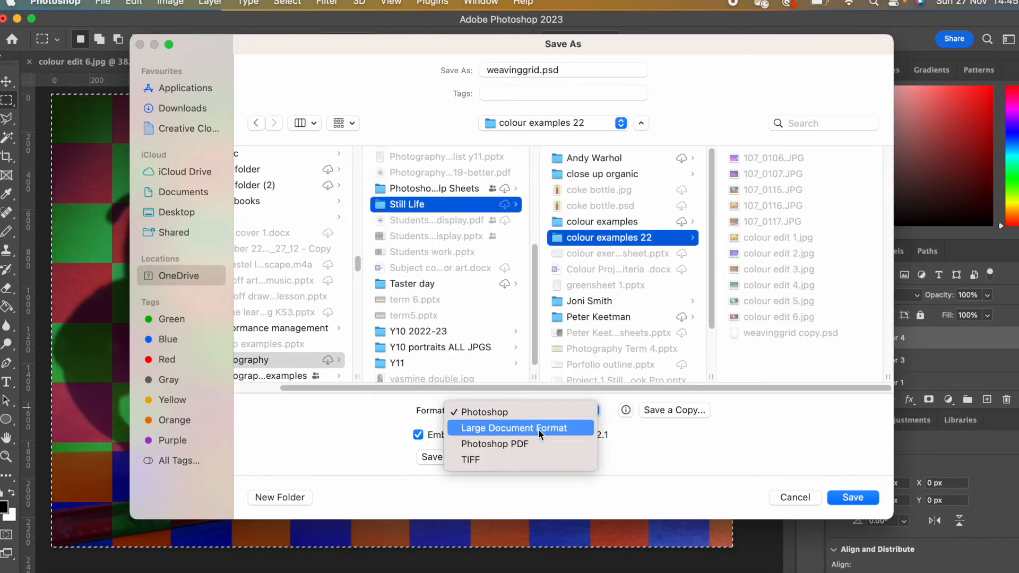
Save a JPEG copy of the woven image as weavinggrid copy1.jpg in the Templates folder
{"action": "left_click", "coordinate": [674, 411]}
{"action": "left_click", "coordinate": [507, 349]}
{"action": "left_click", "coordinate": [503, 461]}
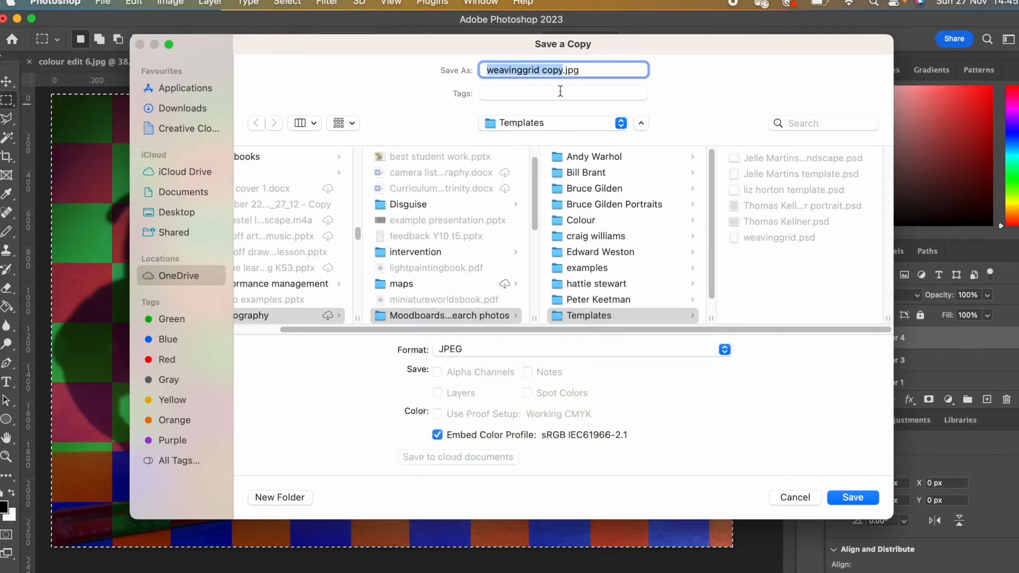
{"action": "key", "text": "Return"}
{"action": "key", "text": "Return"}
Adjust the top layer's Hue/Saturation so its squares turn yellow with a magenta floor
{"action": "left_click", "coordinate": [170, 3]}
{"action": "mouse_move", "coordinate": [212, 41]}
{"action": "left_click", "coordinate": [403, 114]}
{"action": "left_click_drag", "start_coordinate": [773, 230], "coordinate": [814, 232]}
{"action": "mouse_move", "coordinate": [773, 264]}
{"action": "left_mouse_down"}
{"action": "mouse_move", "coordinate": [791, 262]}
{"action": "mouse_move", "coordinate": [777, 264]}
{"action": "left_mouse_up"}
{"action": "left_click_drag", "start_coordinate": [790, 301], "coordinate": [773, 299]}
{"action": "left_click", "coordinate": [922, 164]}
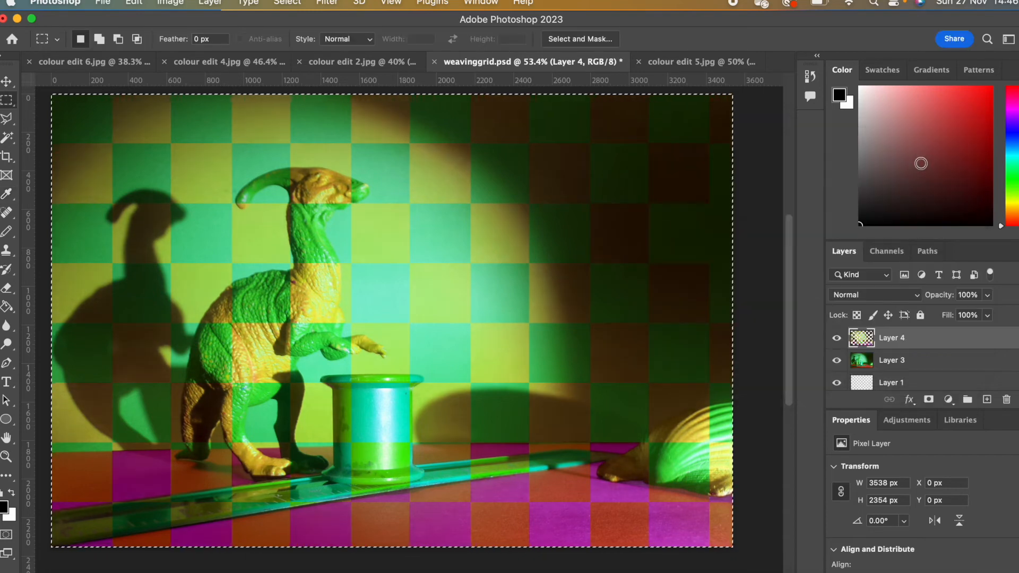
Save a JPEG copy of the recoloured weave as weavinggrid copy2.jpg in the Templates folder
{"action": "left_click", "coordinate": [102, 2]}
{"action": "left_click", "coordinate": [154, 170]}
{"action": "left_click", "coordinate": [484, 350]}
{"action": "left_click", "coordinate": [488, 463]}
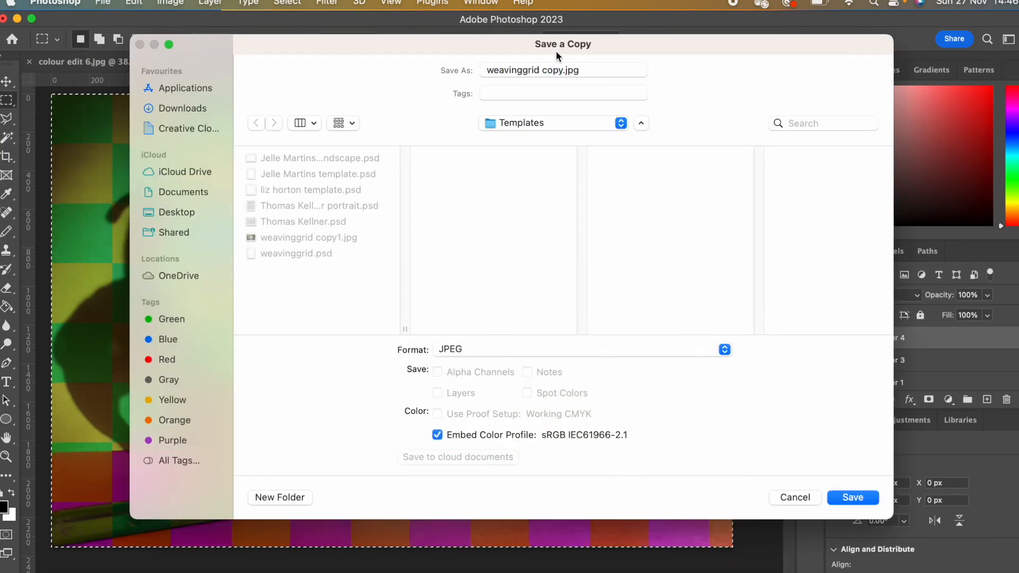
{"action": "key", "text": "Return"}
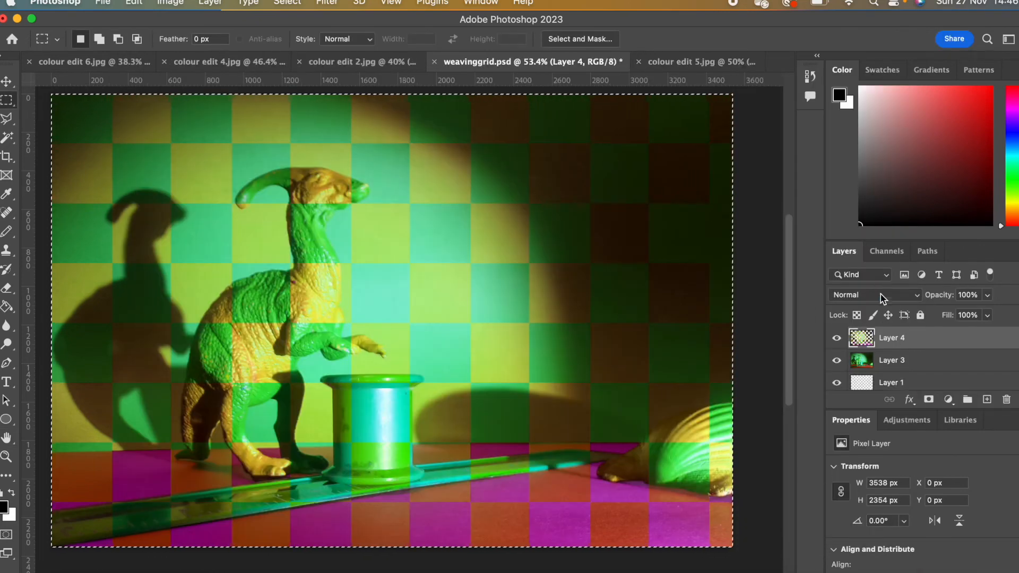
Set the top layer's blending mode to Exclusion after previewing the other modes
{"action": "left_click", "coordinate": [880, 294]}
{"action": "left_click", "coordinate": [877, 330]}
{"action": "left_click", "coordinate": [877, 294]}
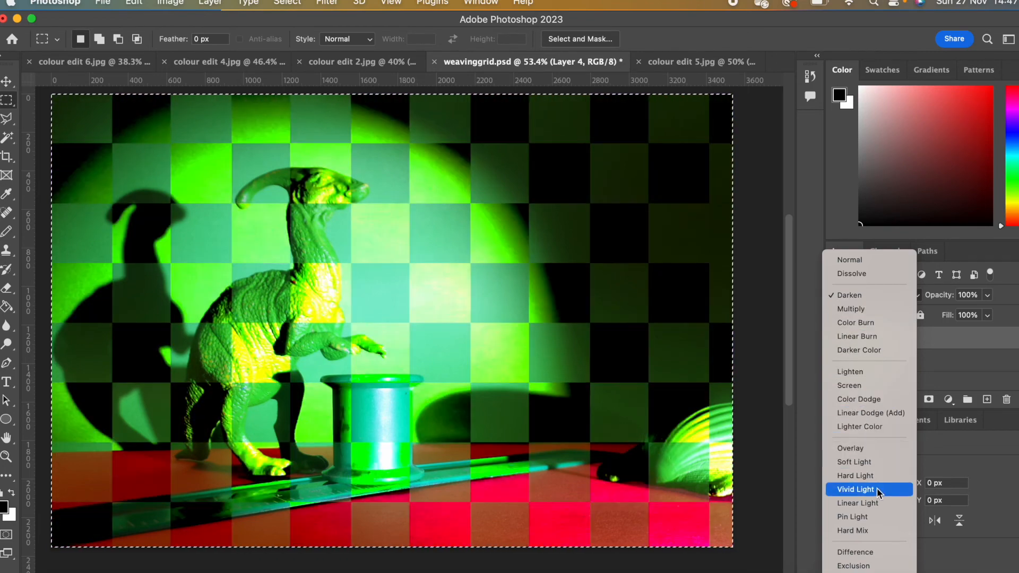
{"action": "scroll", "coordinate": [878, 523], "scroll_direction": "down", "scroll_amount": 2}
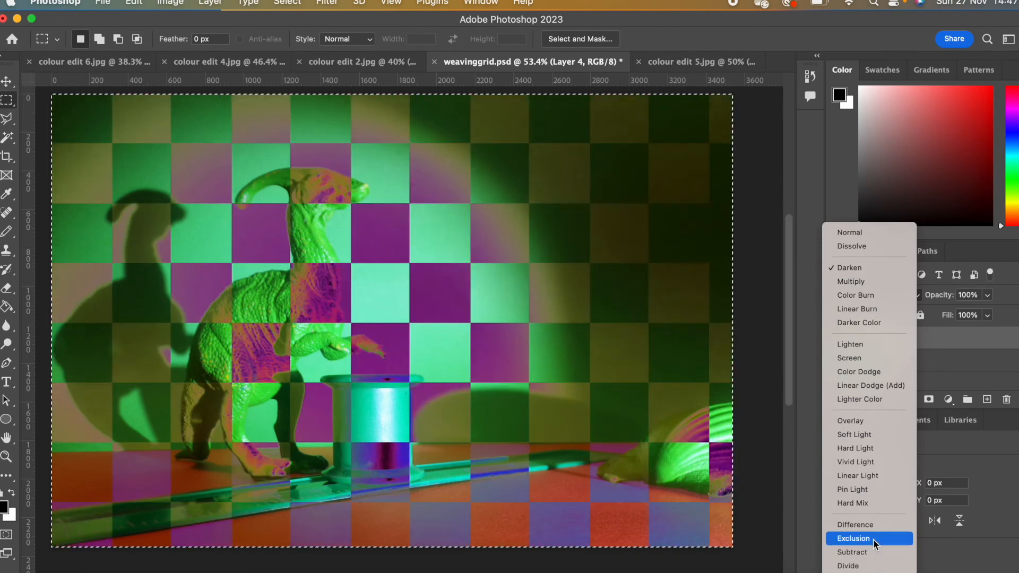
{"action": "left_click", "coordinate": [874, 539]}
Save the Exclusion version as weavinggrid copy3.jpg in the Templates folder, keeping Maximize Compatibility on
{"action": "key", "text": "super+shift+s"}
{"action": "left_click", "coordinate": [309, 252]}
{"action": "left_click", "coordinate": [568, 71]}
{"action": "key", "text": "BackSpace"}
{"action": "type", "text": "3"}
{"action": "key", "text": "Return"}
{"action": "left_click", "coordinate": [519, 313]}
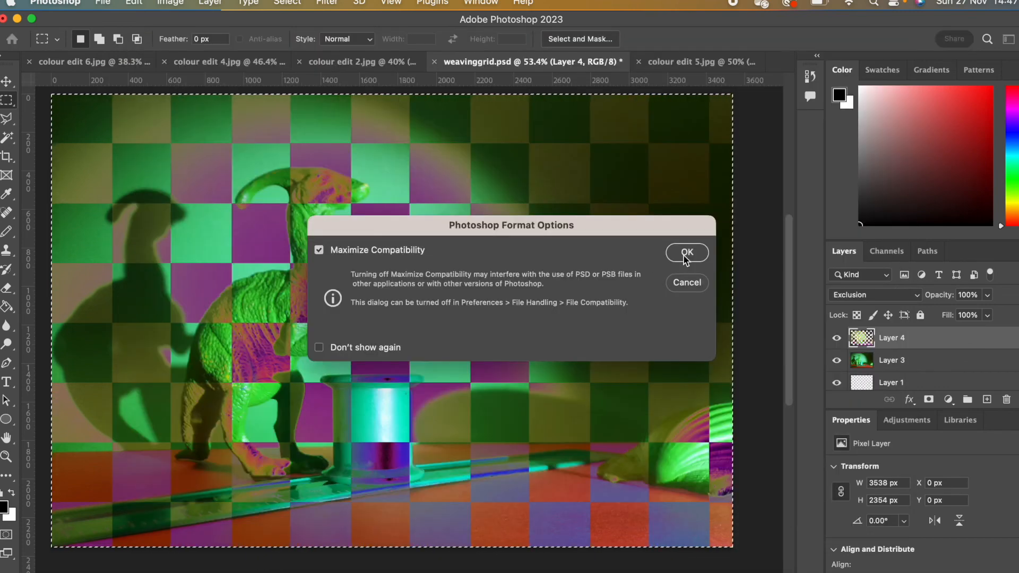
{"action": "left_click", "coordinate": [686, 252]}
Change the top layer's blending mode to Linear Burn and save a copy as weavinggrid copy4.jpg
{"action": "left_click", "coordinate": [874, 294]}
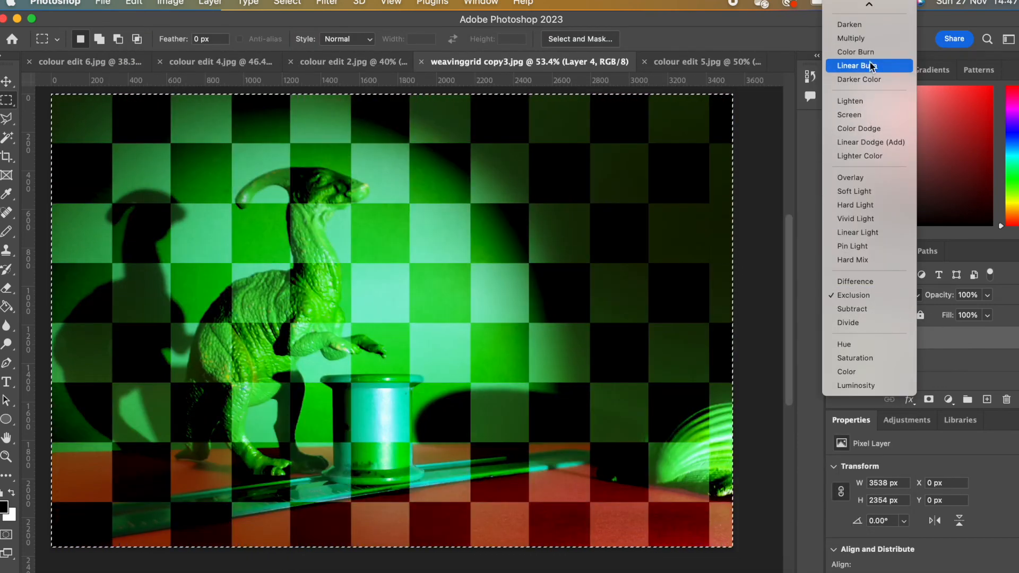
{"action": "left_click", "coordinate": [869, 65]}
{"action": "left_click", "coordinate": [104, 4]}
{"action": "left_click", "coordinate": [176, 163]}
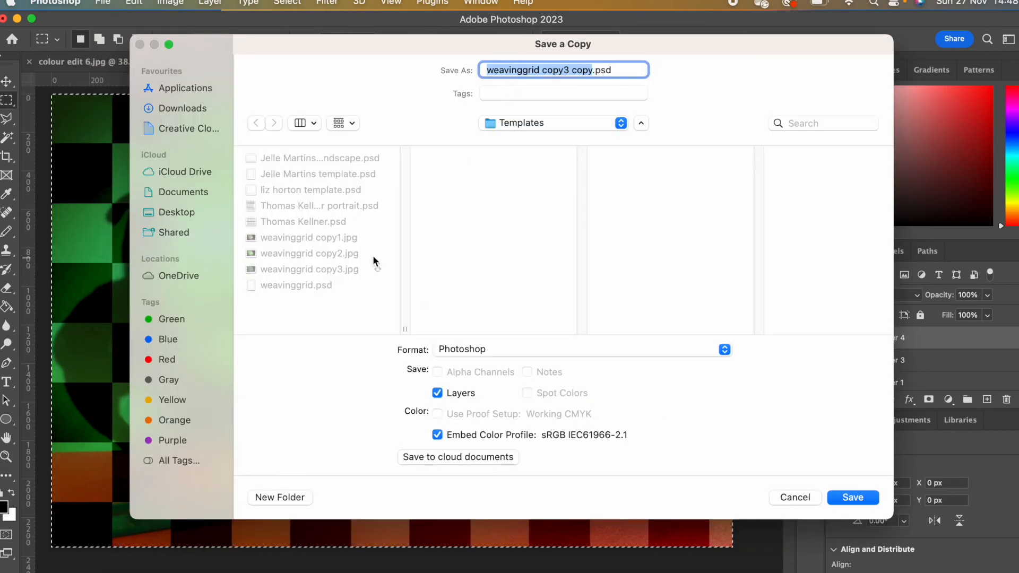
{"action": "left_click", "coordinate": [340, 271]}
{"action": "left_click_drag", "start_coordinate": [563, 70], "coordinate": [569, 71]}
{"action": "type", "text": "4"}
{"action": "key", "text": "Return"}
{"action": "left_click", "coordinate": [572, 317]}
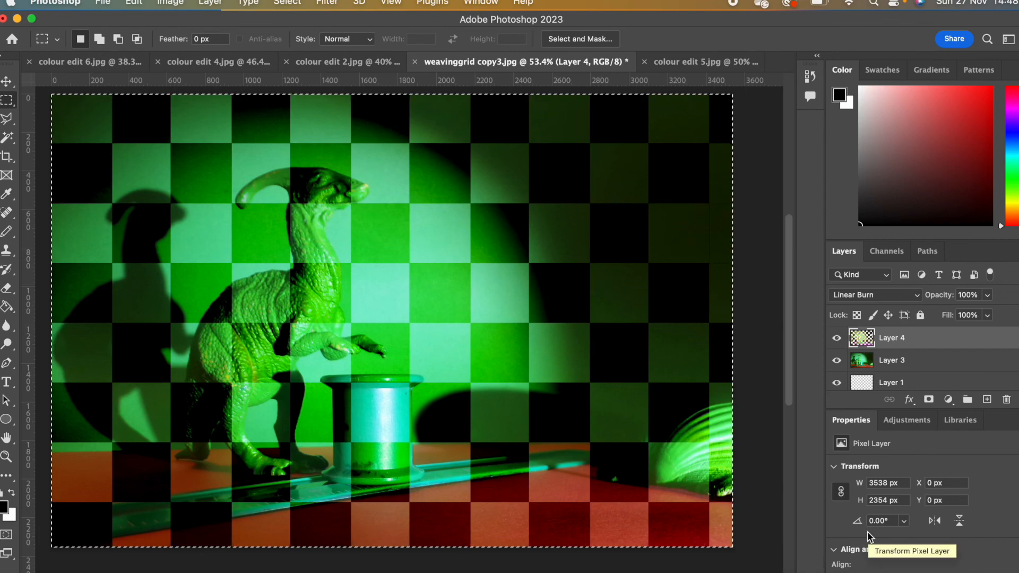
Open weavinggrid copy1.jpg, copy2.jpg and copy4.jpg and compare the woven versions
{"action": "left_click", "coordinate": [104, 4]}
{"action": "left_click", "coordinate": [111, 34]}
{"action": "left_click", "coordinate": [757, 378]}
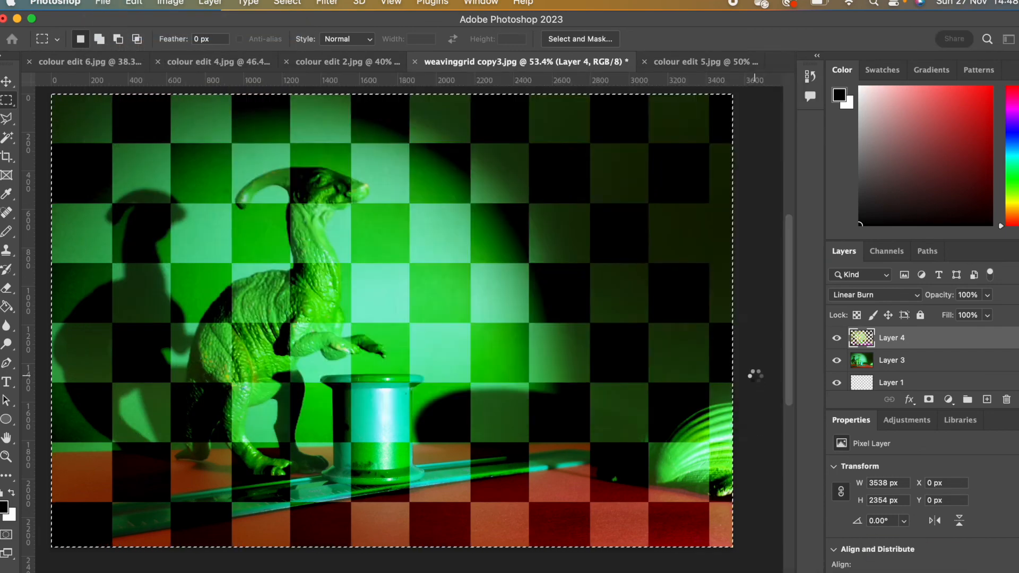
{"action": "left_click", "coordinate": [542, 64]}
{"action": "left_click", "coordinate": [441, 64]}
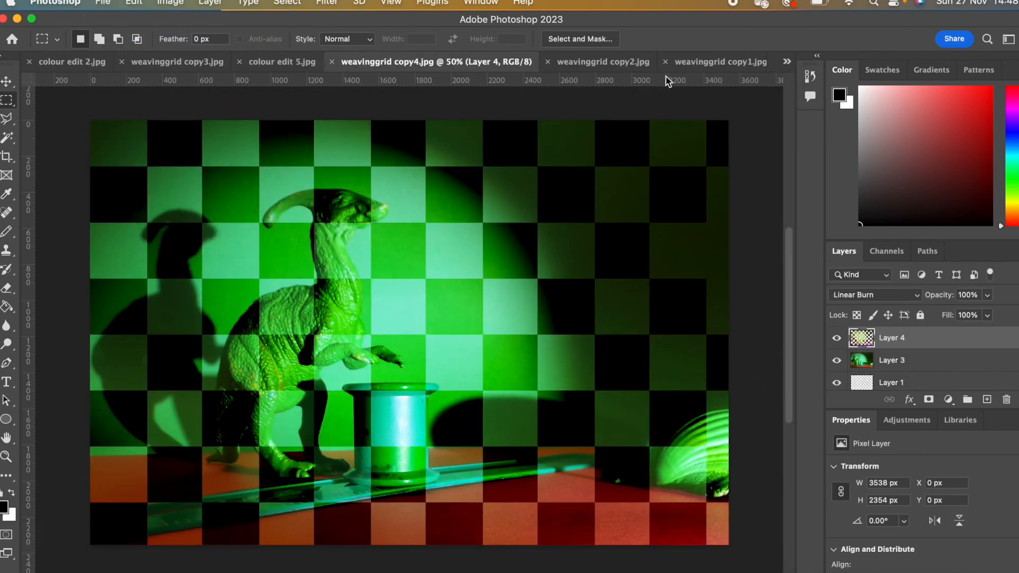
{"action": "left_click", "coordinate": [636, 63]}
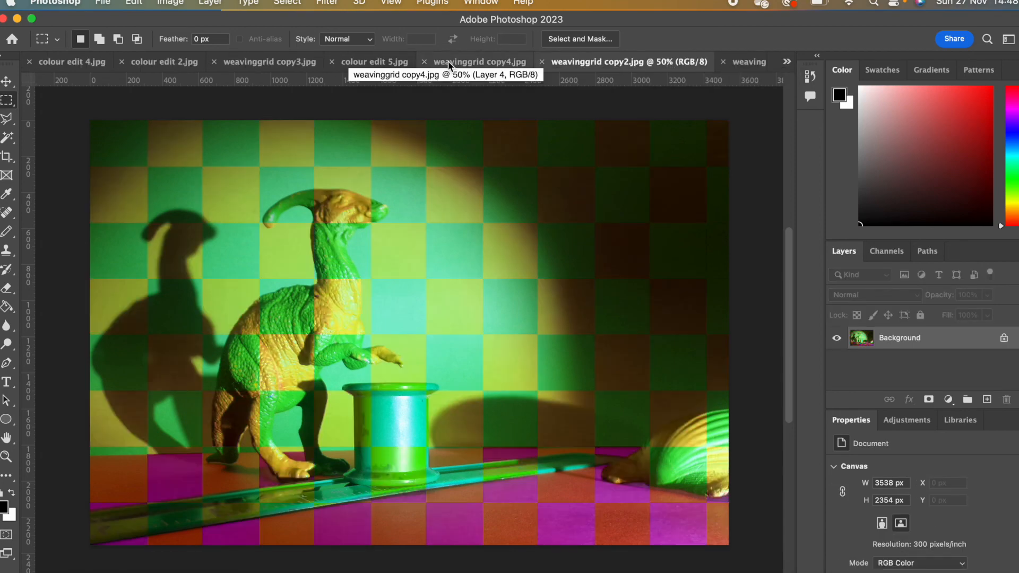
{"action": "left_click", "coordinate": [448, 64]}
Return to weavinggrid copy3.jpg and open its edit history
{"action": "left_click", "coordinate": [194, 64]}
{"action": "left_click", "coordinate": [810, 77]}
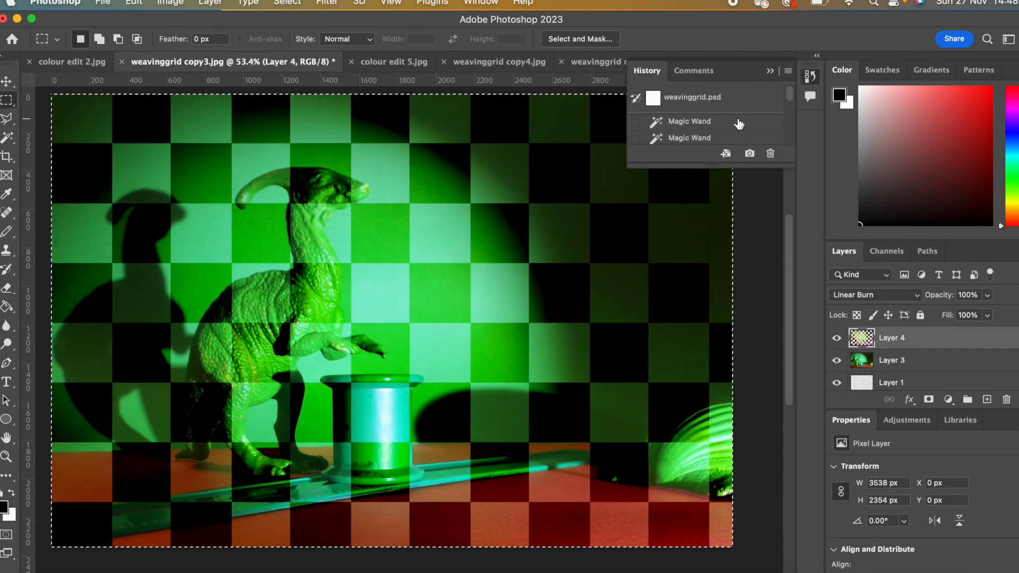